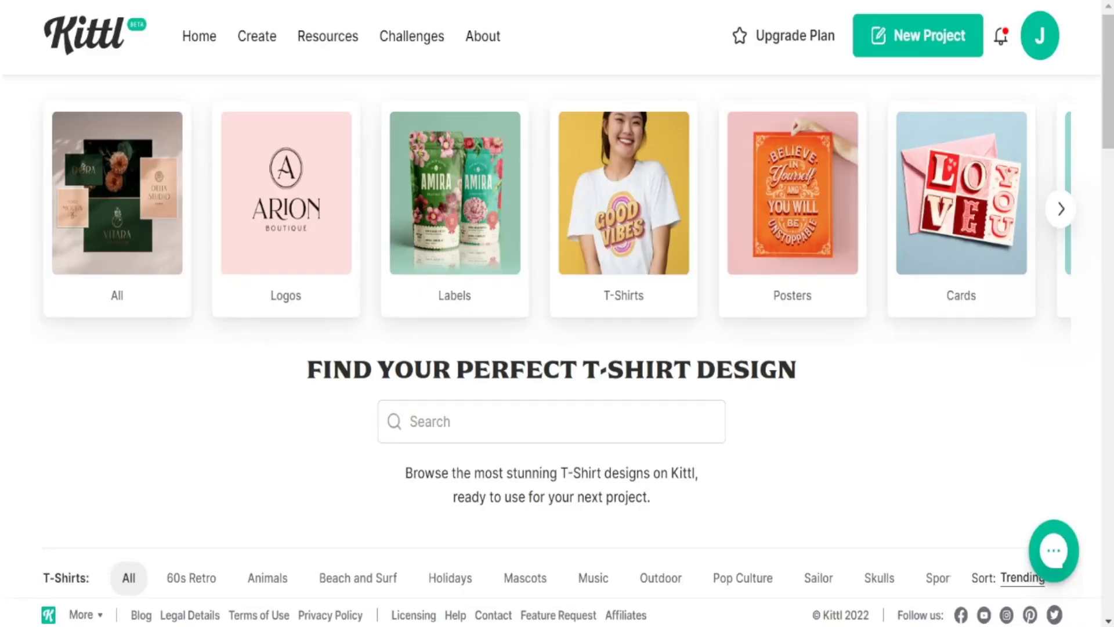
- Browse the trending T-shirt design templates in the gallery
scroll(558, 349, "down", 5)
scroll(557, 336, "down", 15)
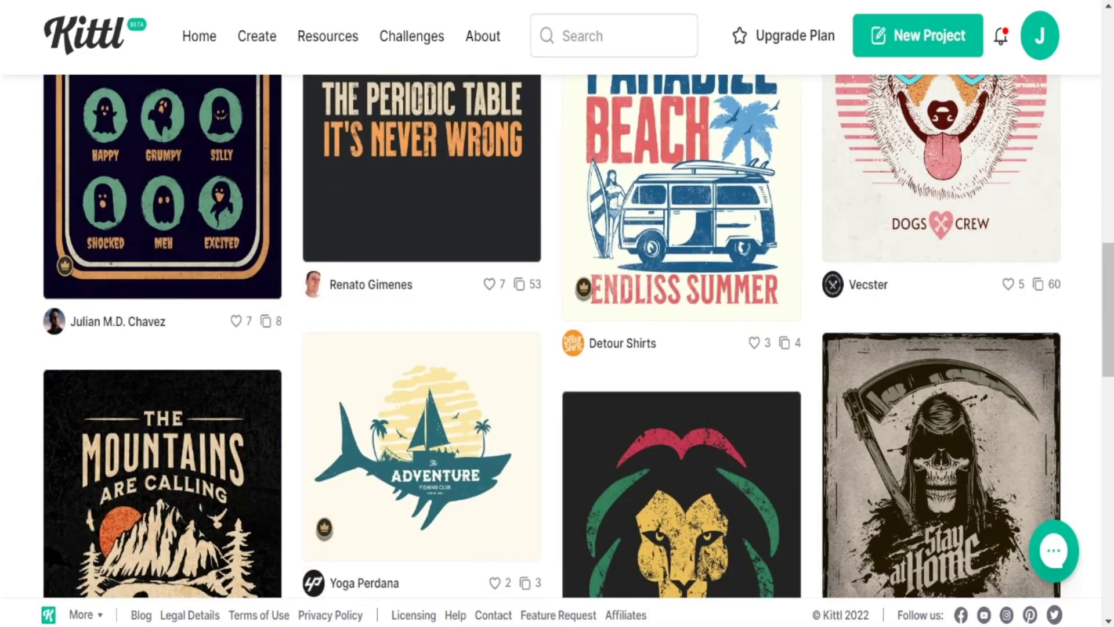
scroll(682, 383, "down", 4)
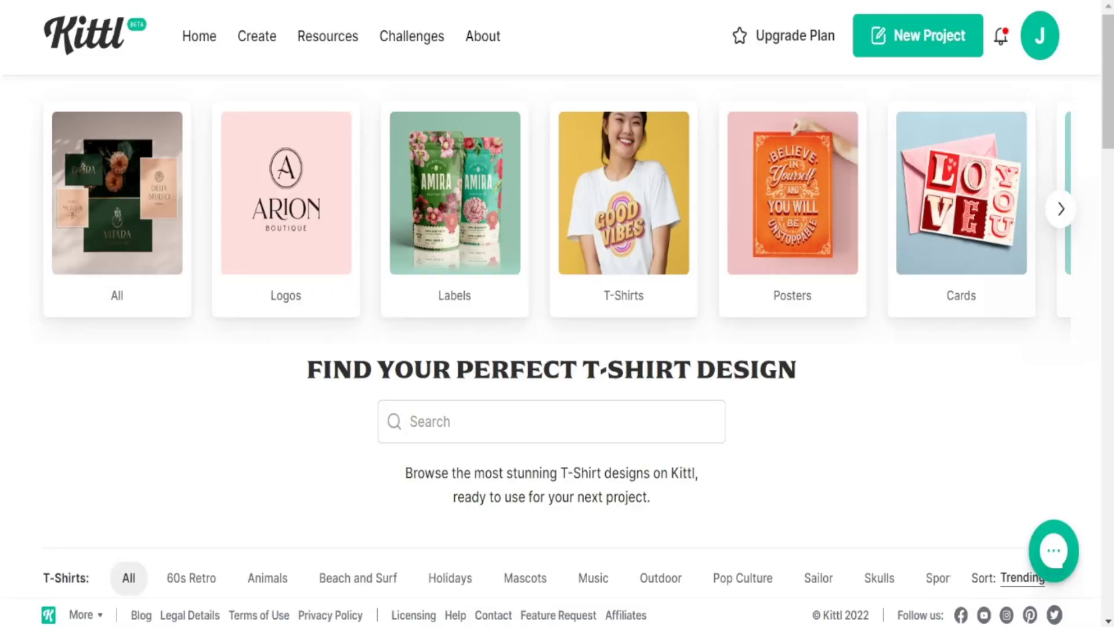
scroll(552, 342, "down", 2)
scroll(551, 342, "down", 10)
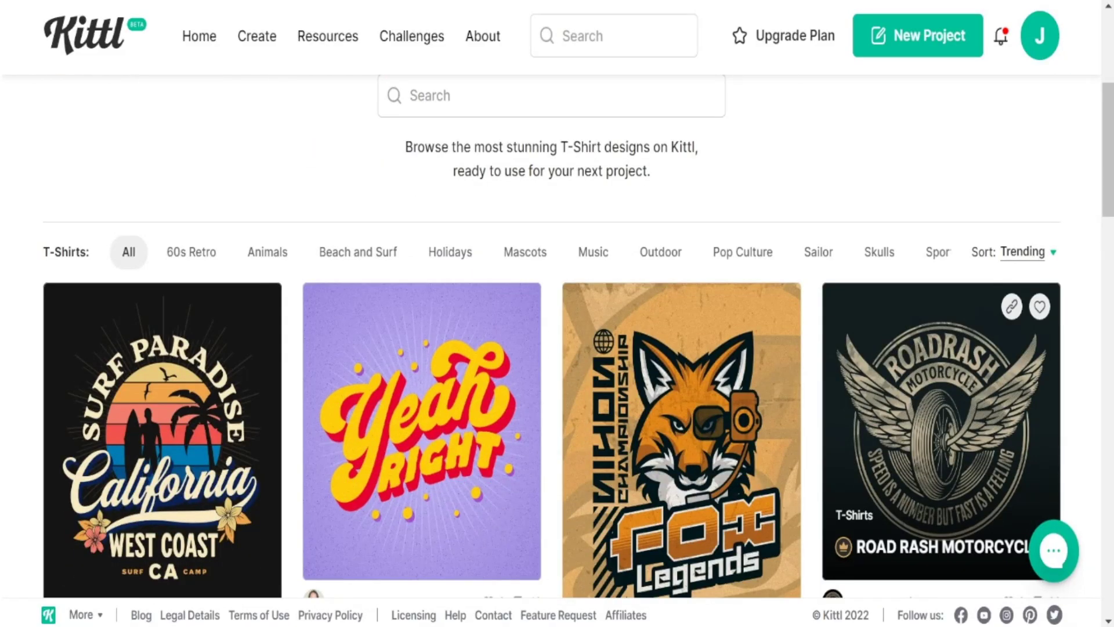
scroll(552, 342, "down", 10)
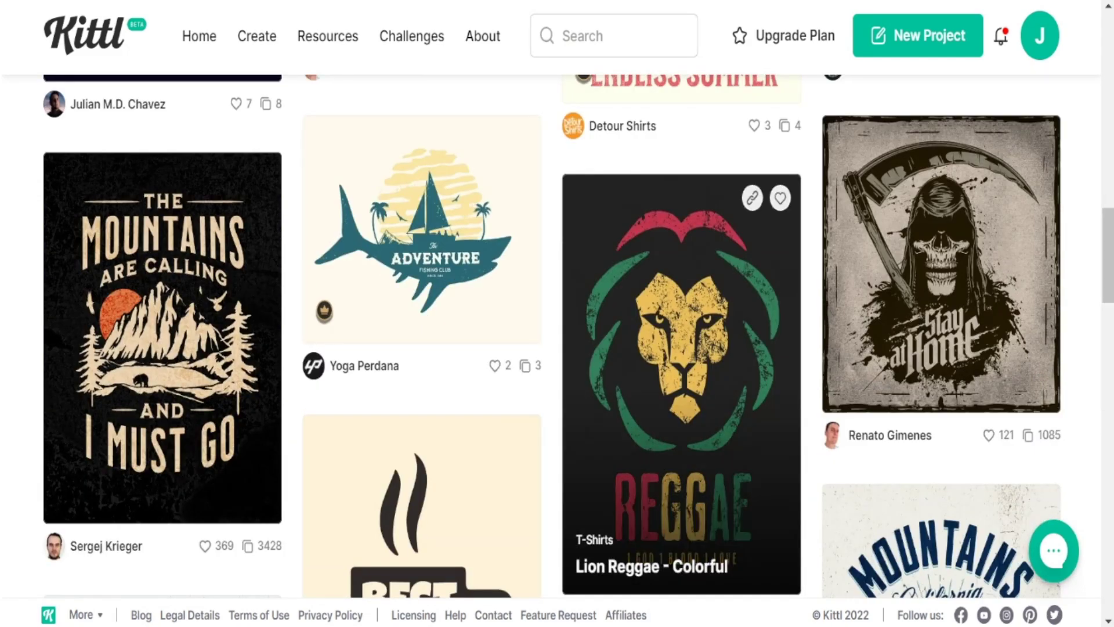
left_click(642, 351)
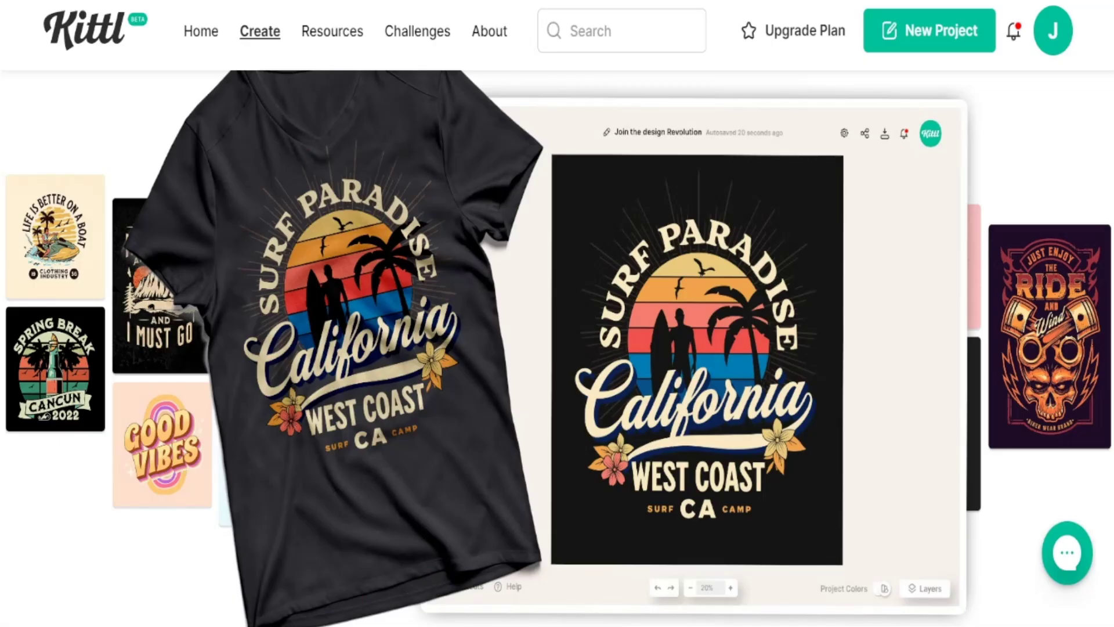
- Read the Create page's sections on choosing a template and customizing a design in the editor
scroll(557, 349, "down", 10)
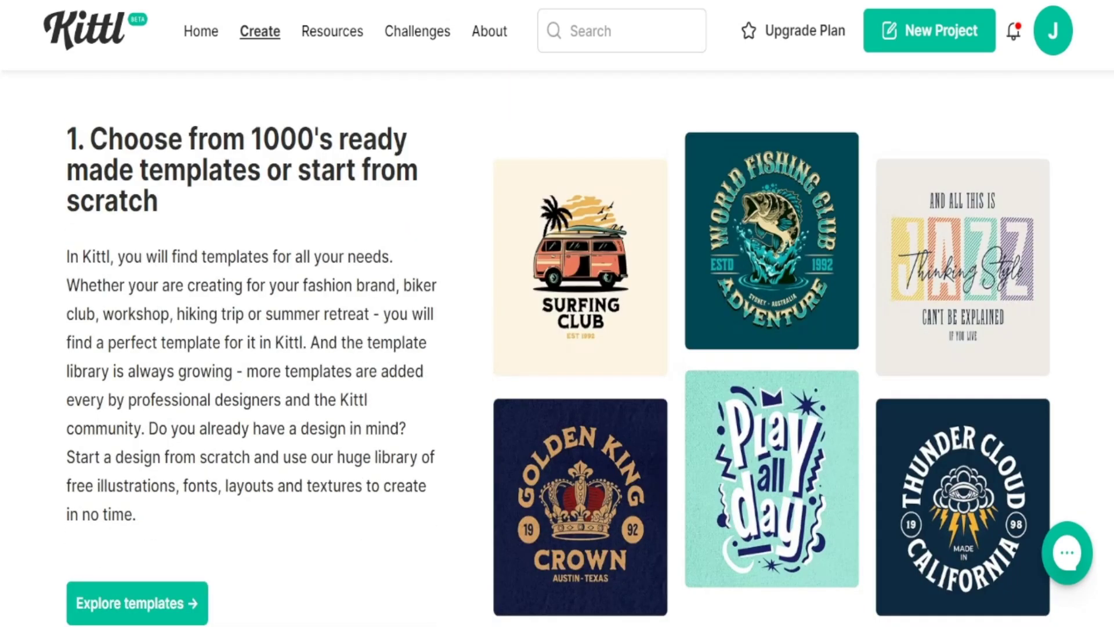
scroll(557, 348, "down", 9)
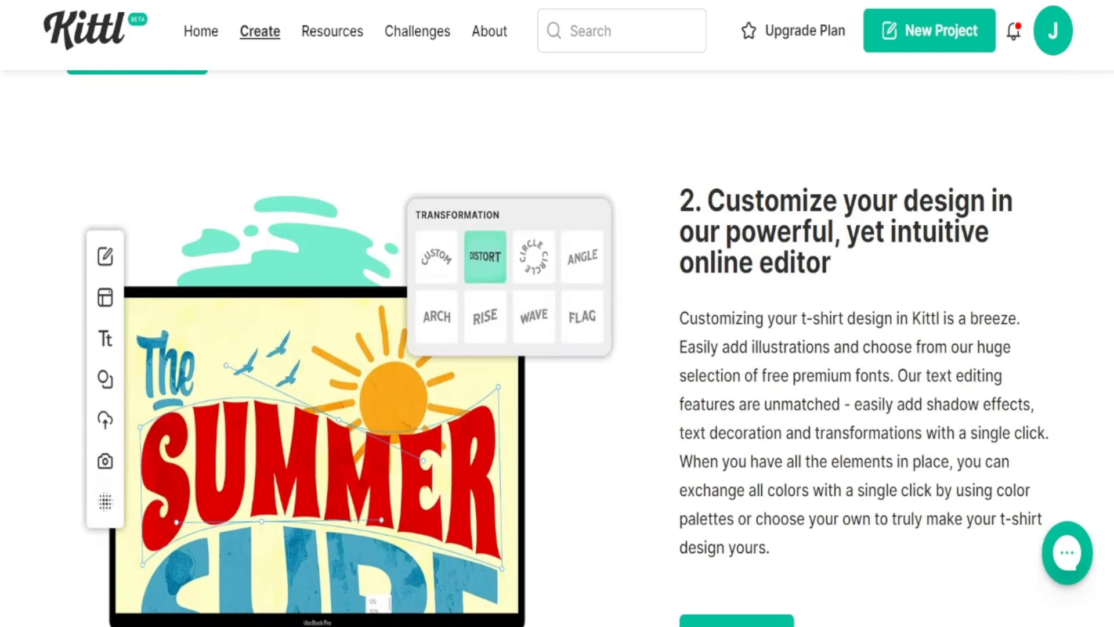
scroll(557, 348, "down", 2)
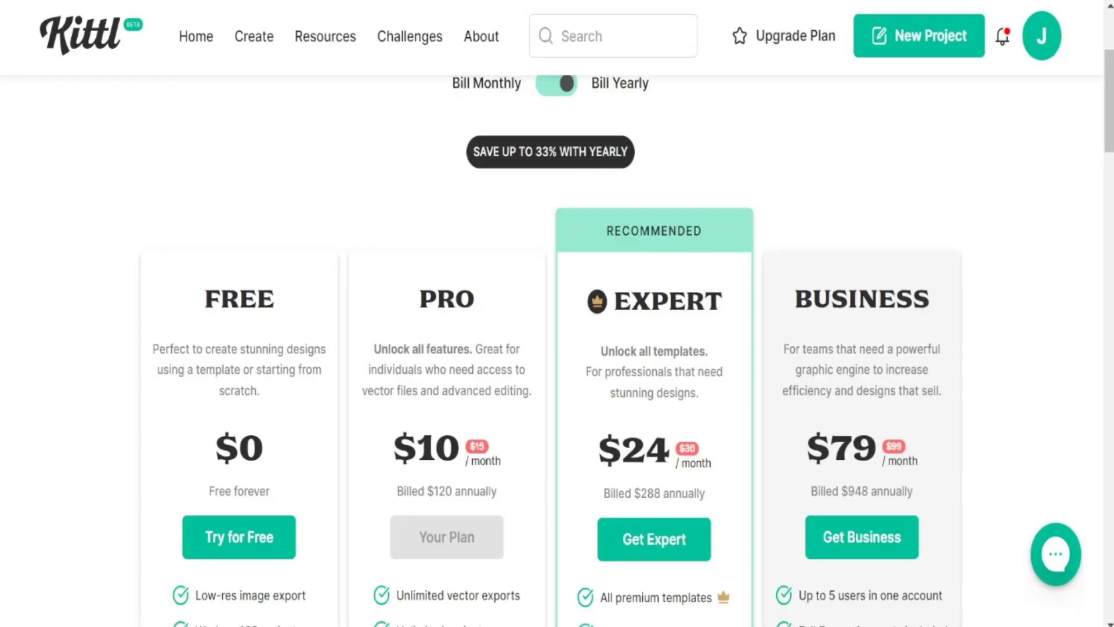
- Compare the features of the Free, Pro, Expert and Business plans and switch the pricing to monthly billing
scroll(557, 348, "down", 6)
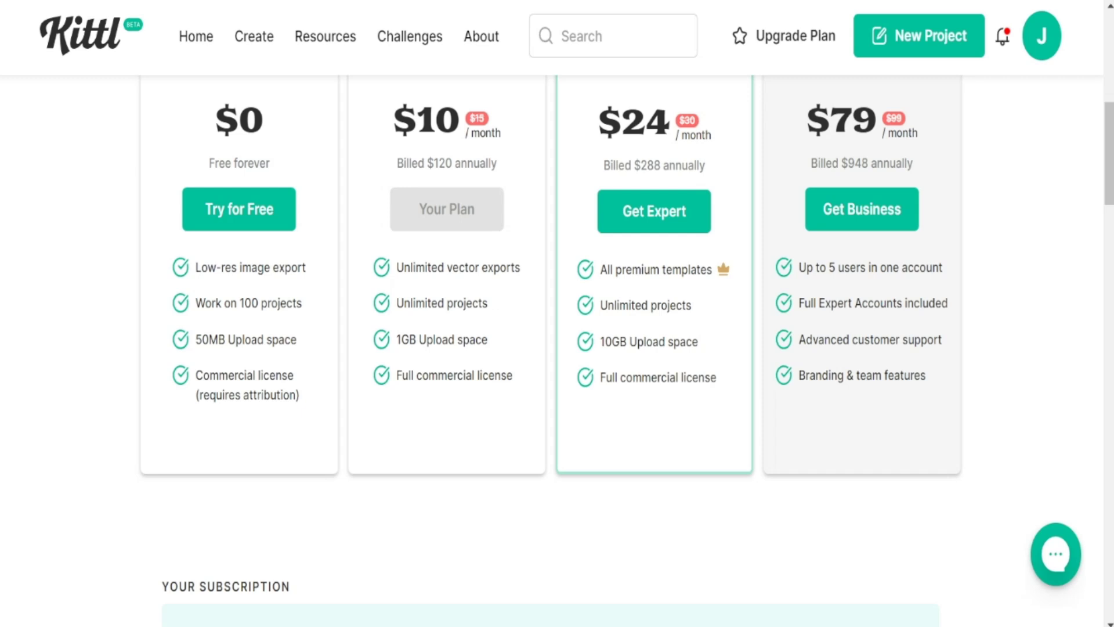
scroll(557, 348, "up", 6)
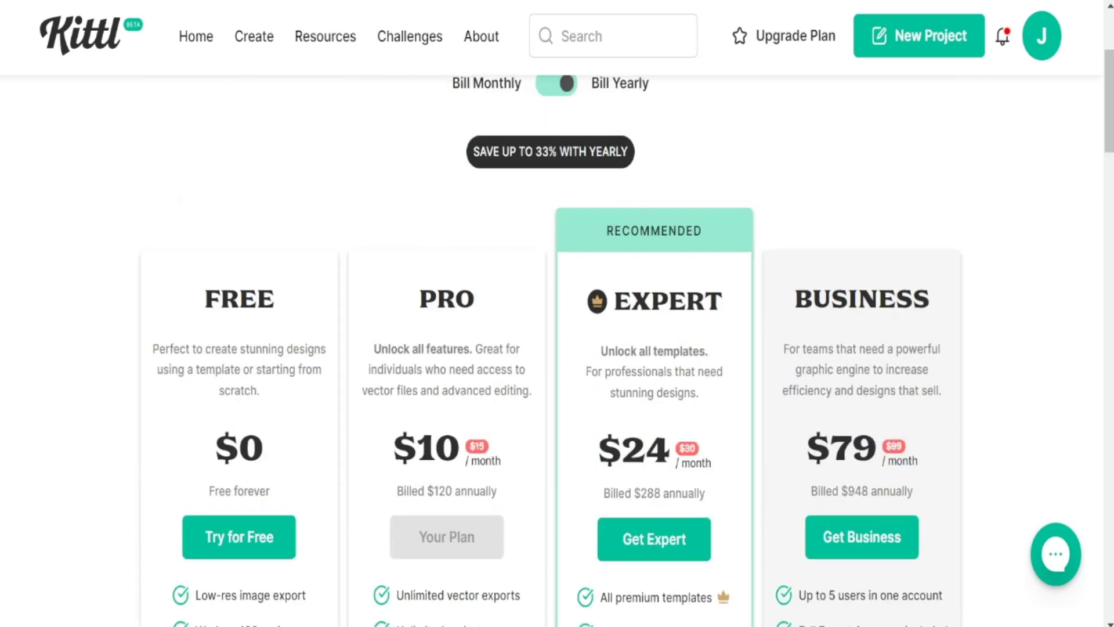
left_click(556, 84)
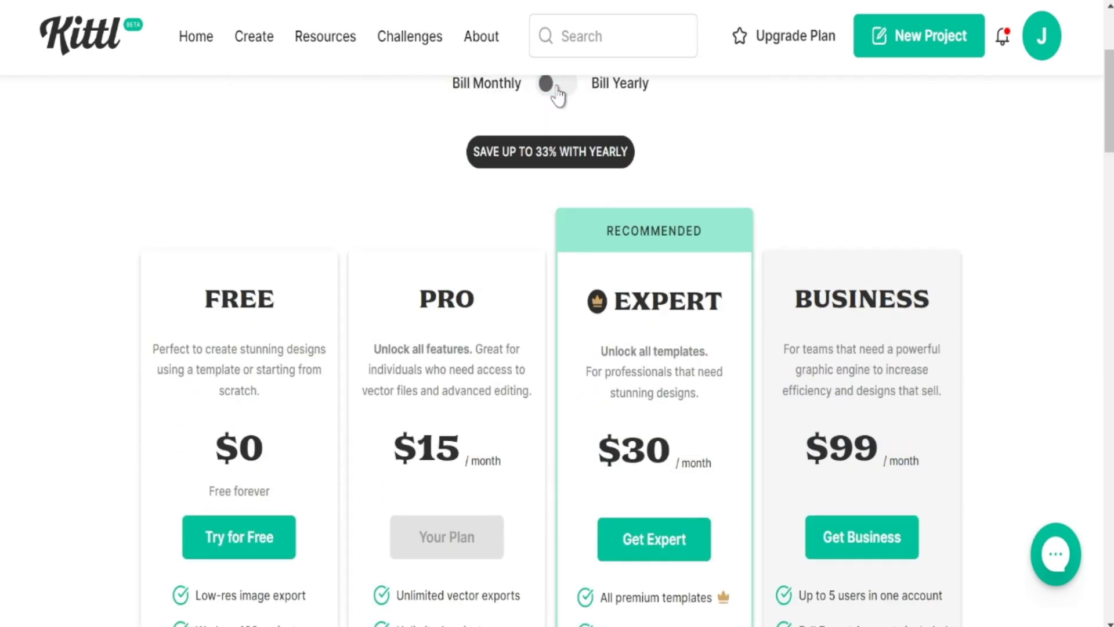
scroll(980, 306, "down", 2)
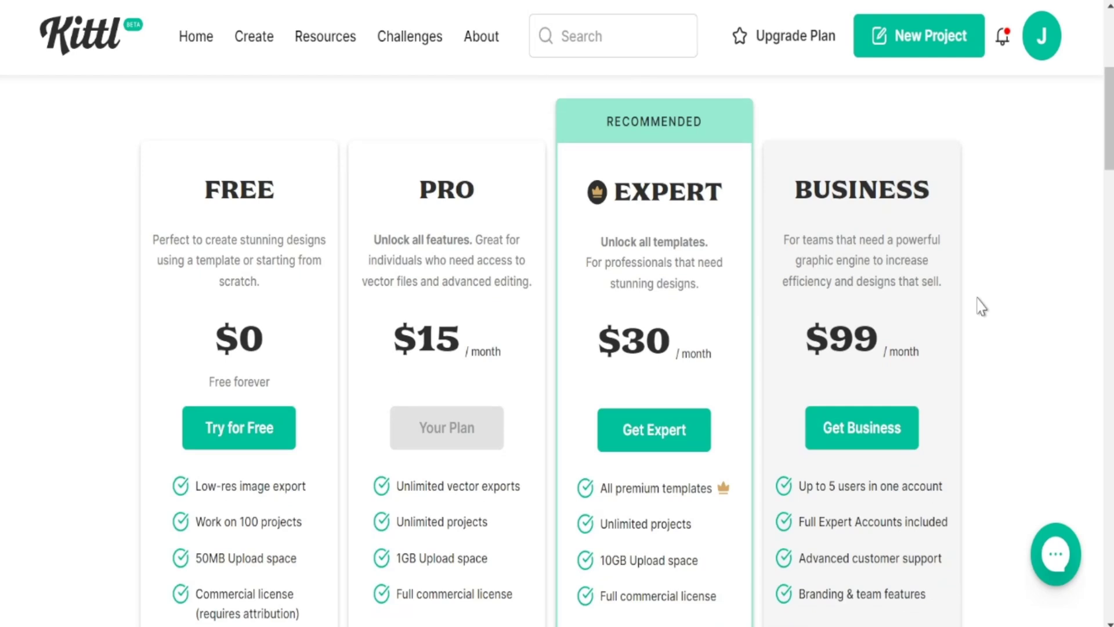
scroll(981, 306, "down", 2)
scroll(980, 306, "up", 4)
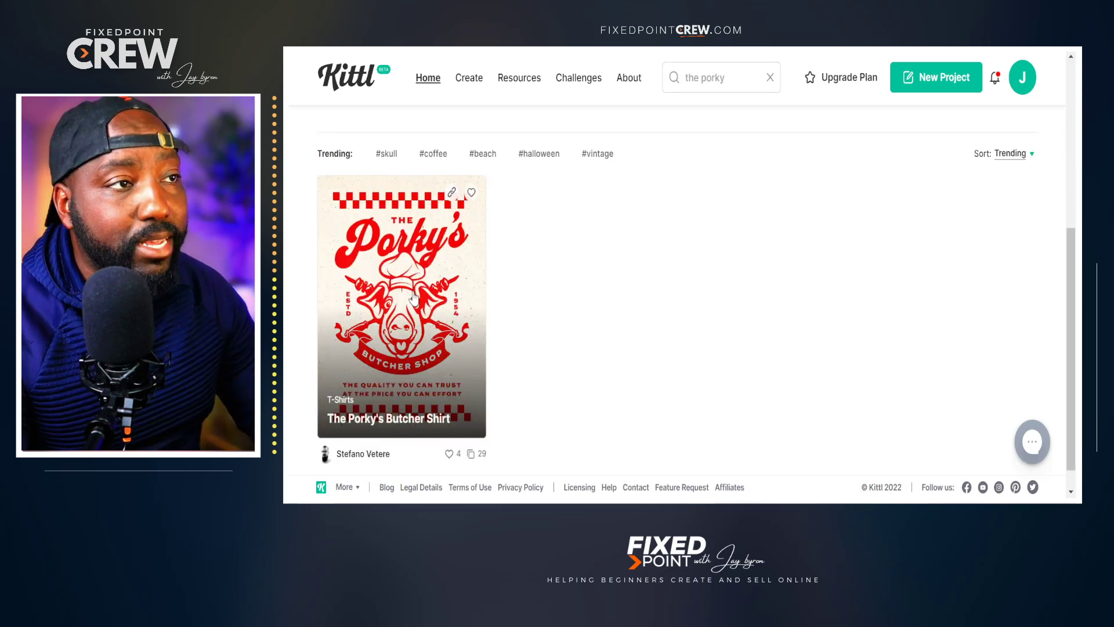
- Preview The Porky's Butcher Shirt template and open its design in the editor
left_click(415, 297)
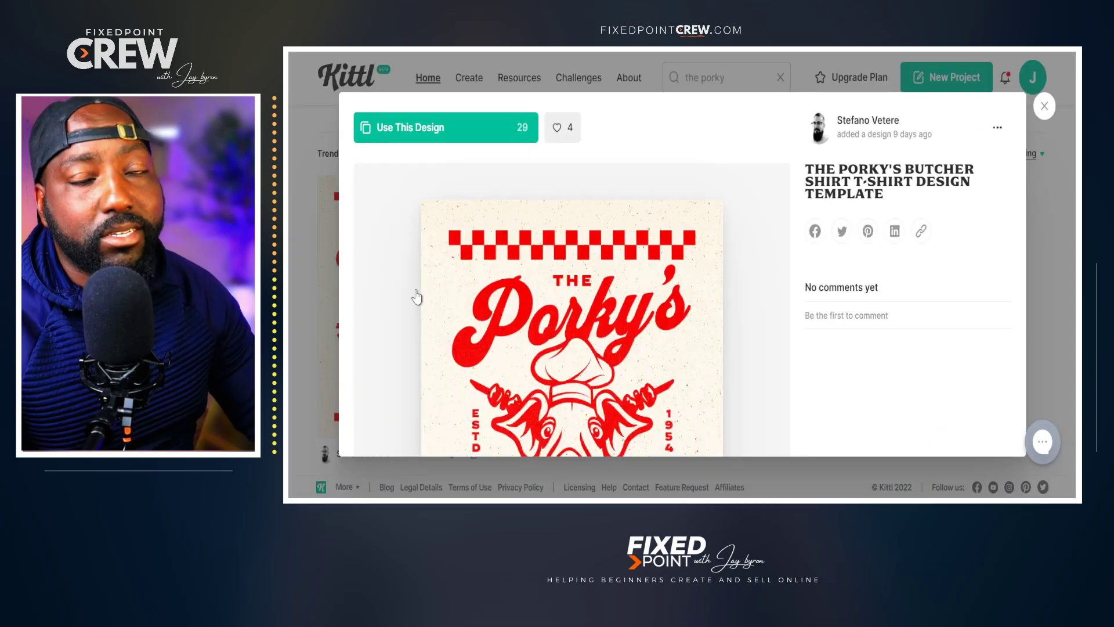
scroll(543, 318, "down", 2)
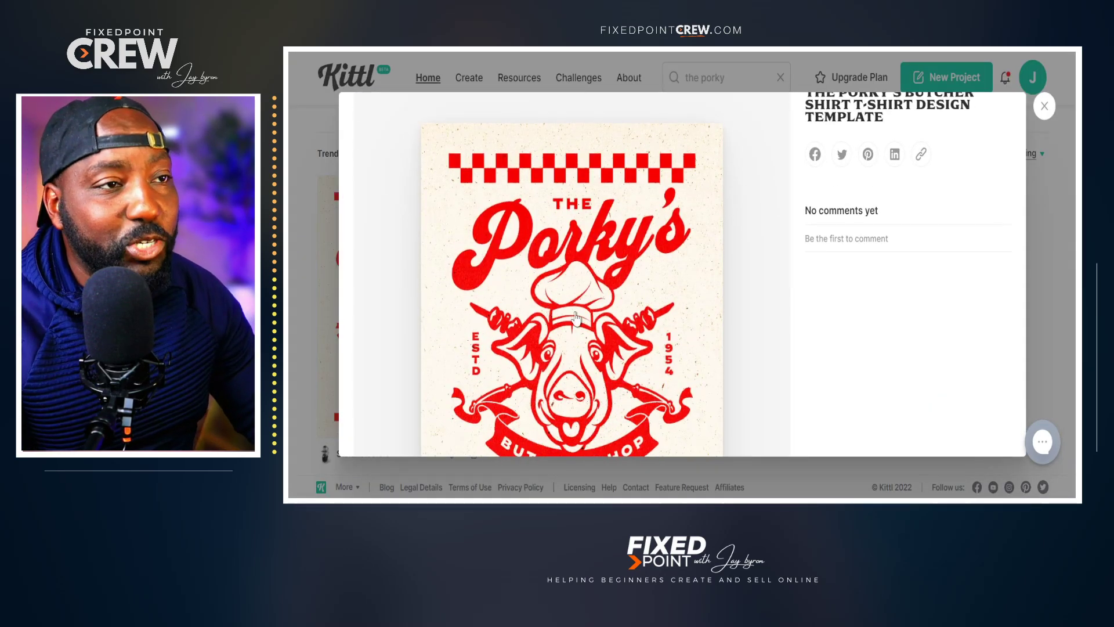
scroll(571, 318, "down", 2)
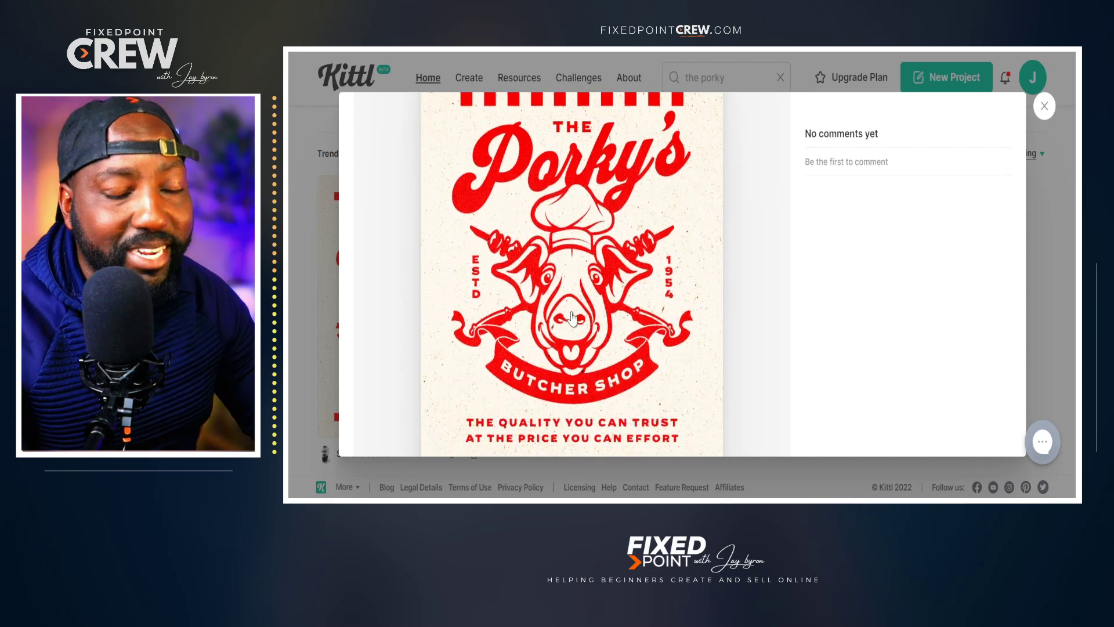
scroll(572, 317, "up", 4)
scroll(571, 317, "down", 4)
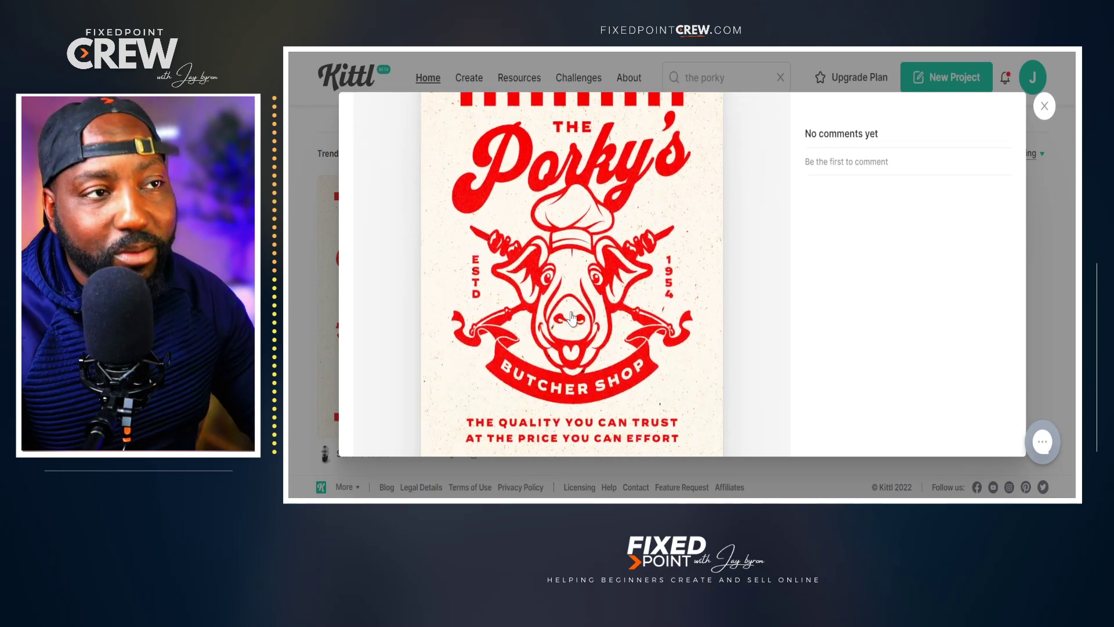
scroll(572, 318, "up", 4)
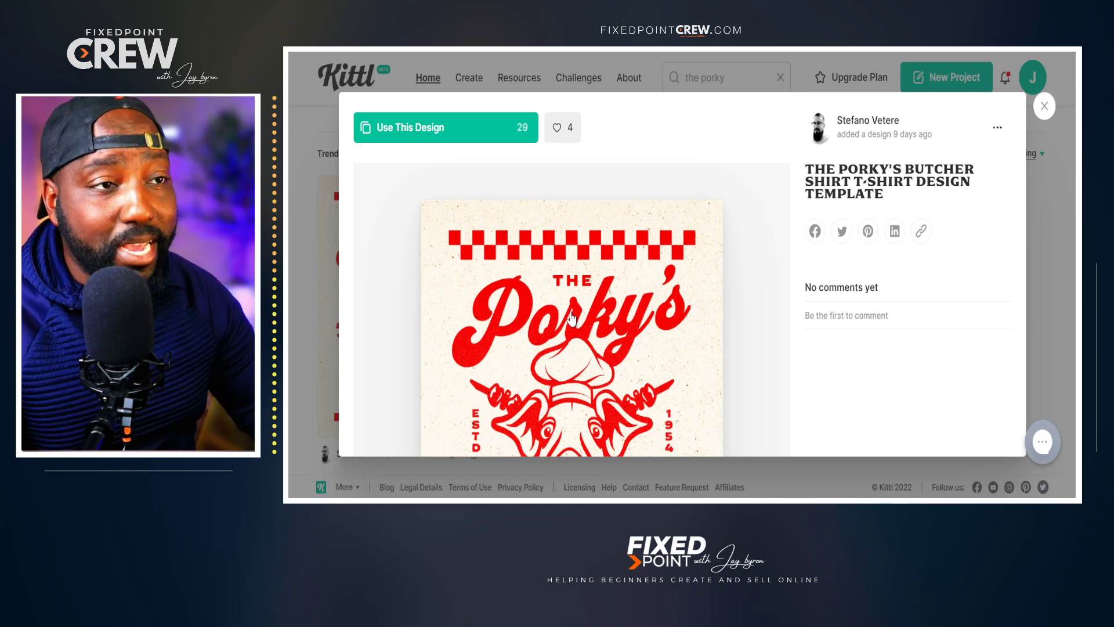
scroll(572, 317, "down", 4)
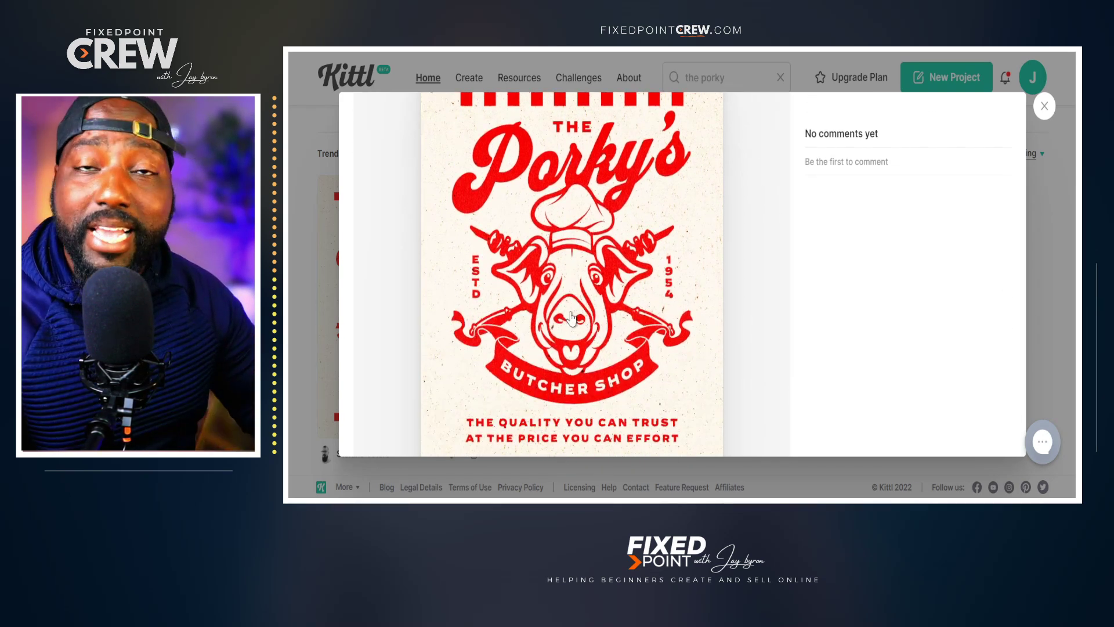
scroll(571, 317, "up", 2)
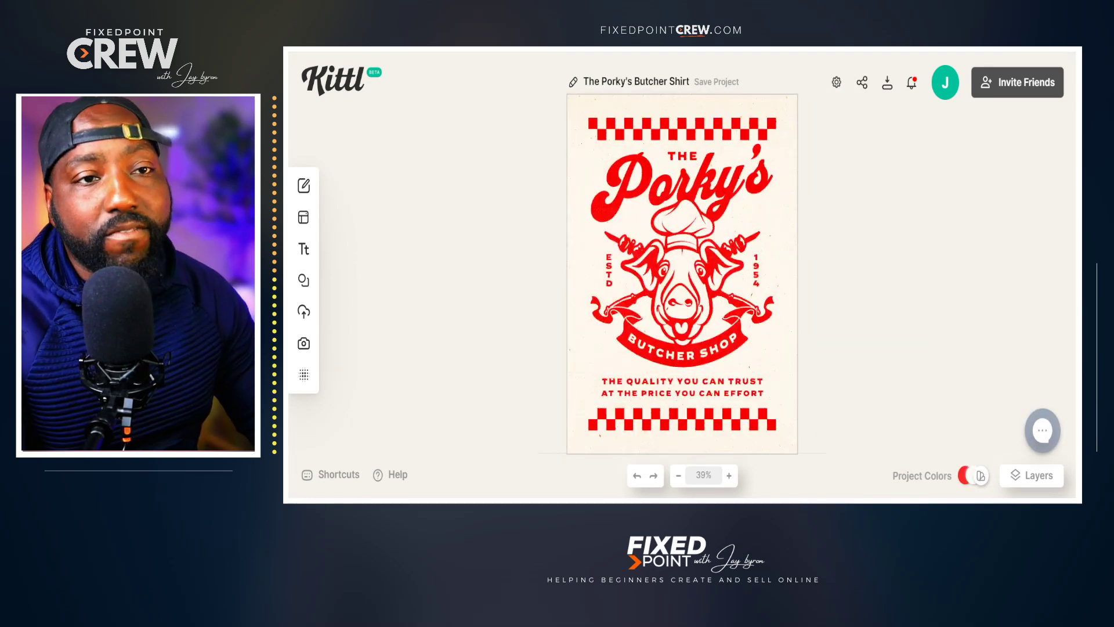
- Ungroup the central pig, chef hat, skewers and banner illustration
left_click(675, 299)
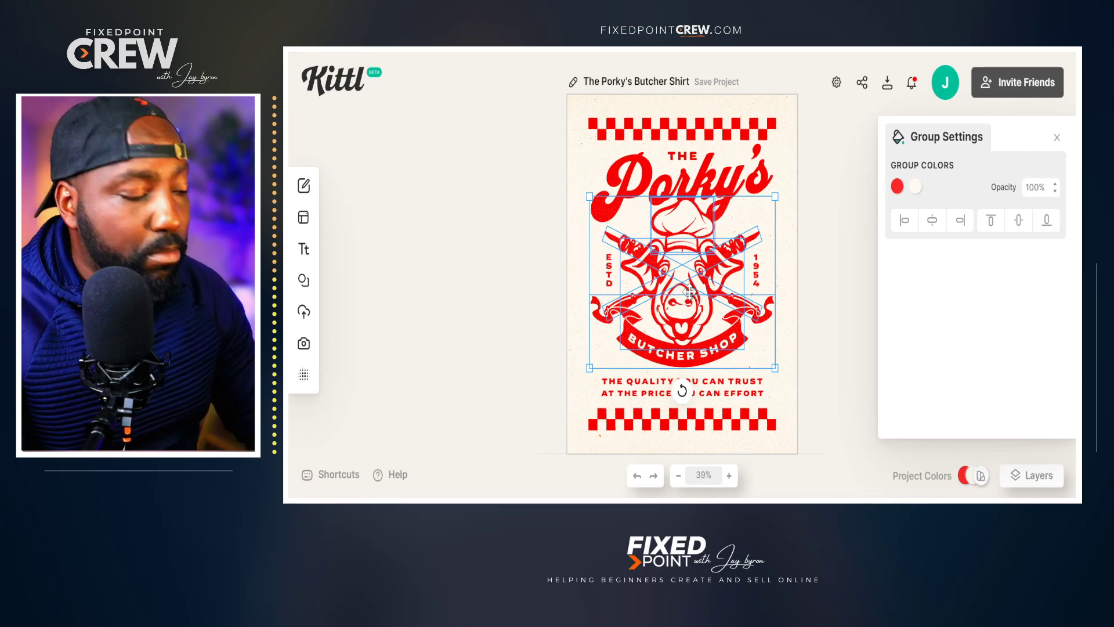
right_click(689, 292)
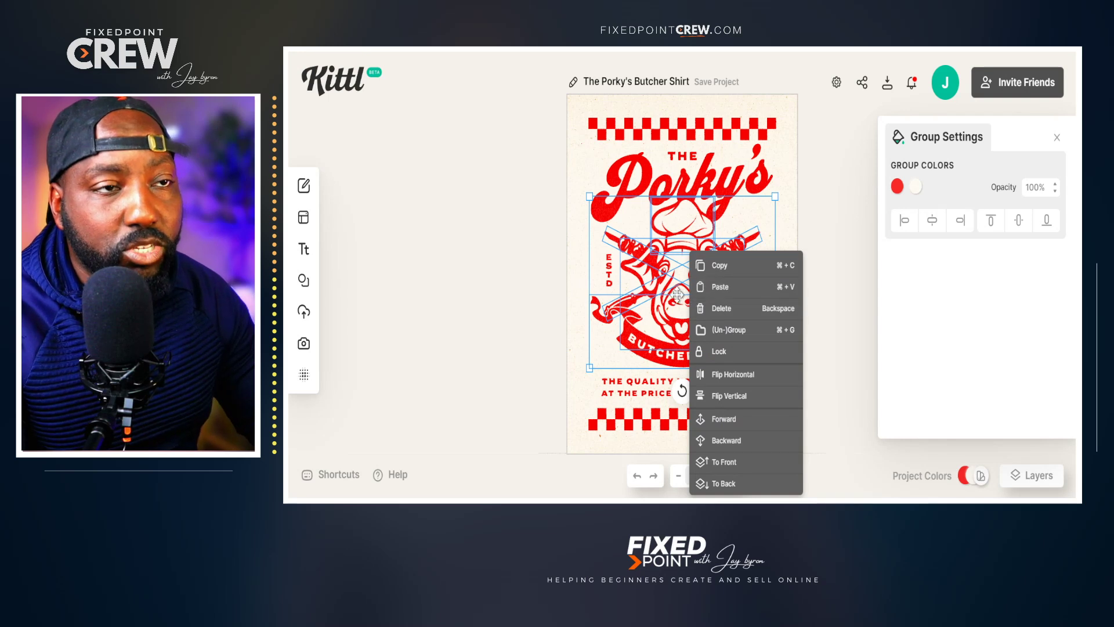
left_click(728, 330)
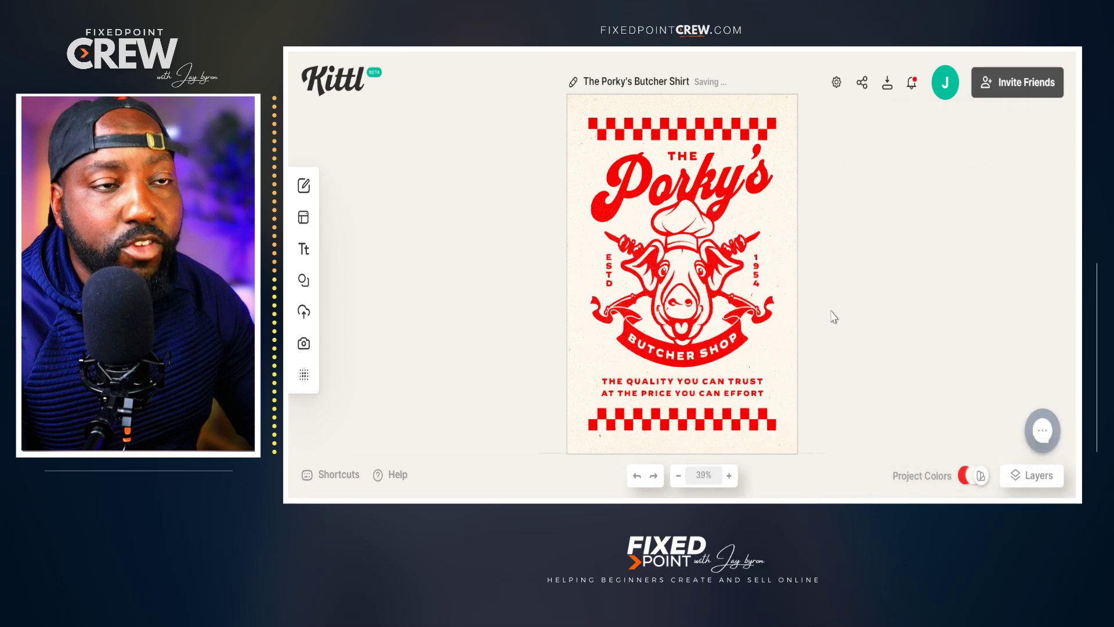
- Delete the pig's head, the chef hat and the crossed skewers from the middle of the design
left_click(682, 264)
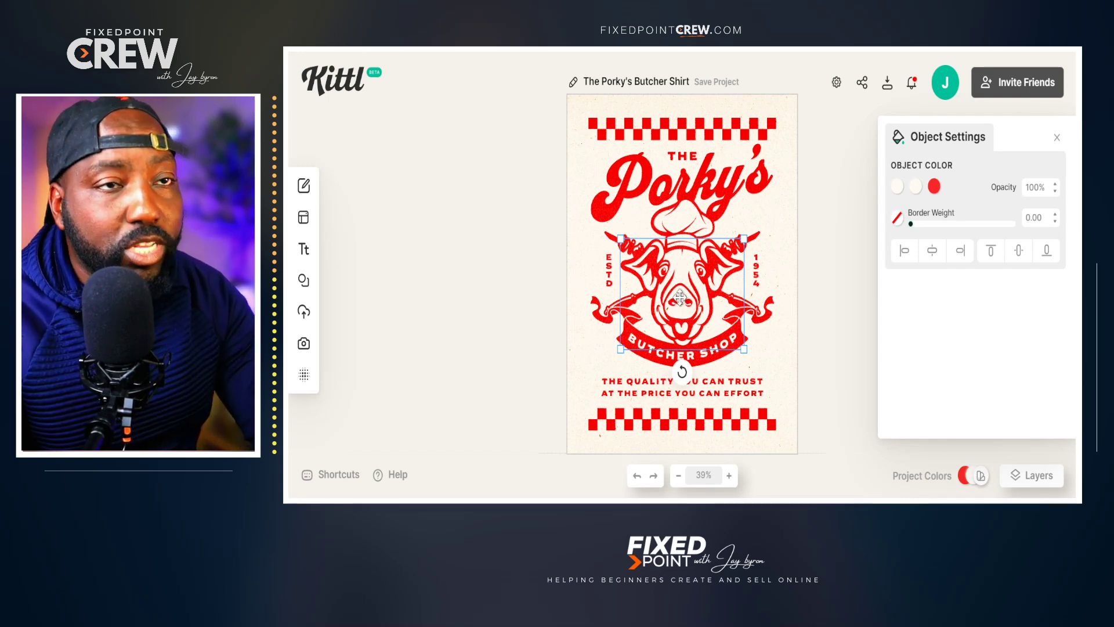
key("Delete")
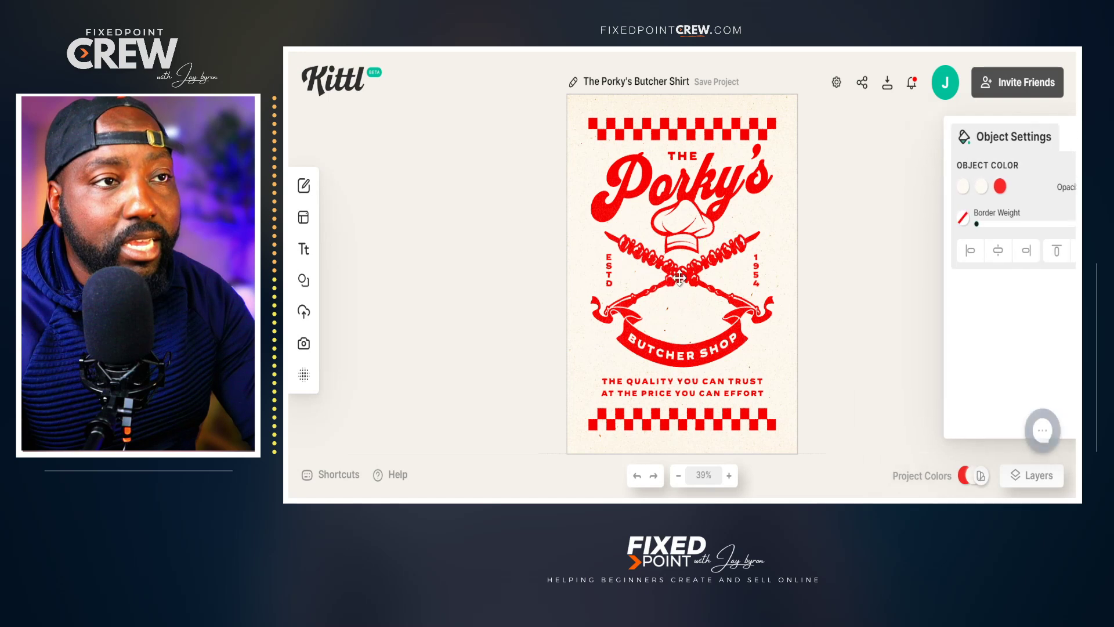
left_click(653, 261)
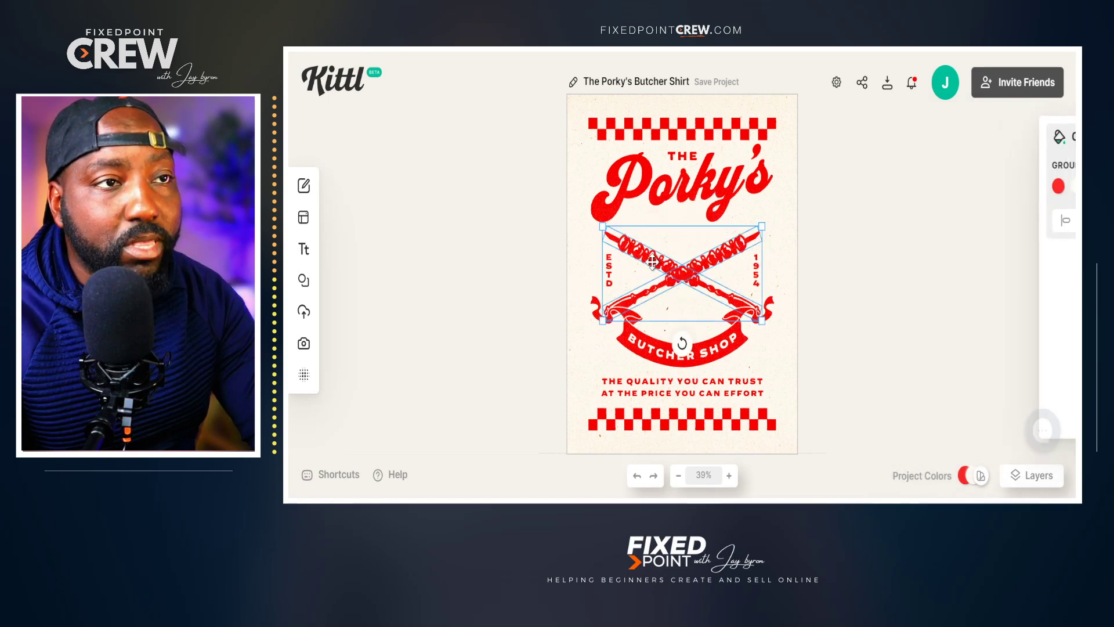
key("Delete")
- Delete the ESTD and 1954 side texts and both tagline lines beneath the Butcher Shop banner
left_click(610, 271)
key("Delete")
left_click(761, 266)
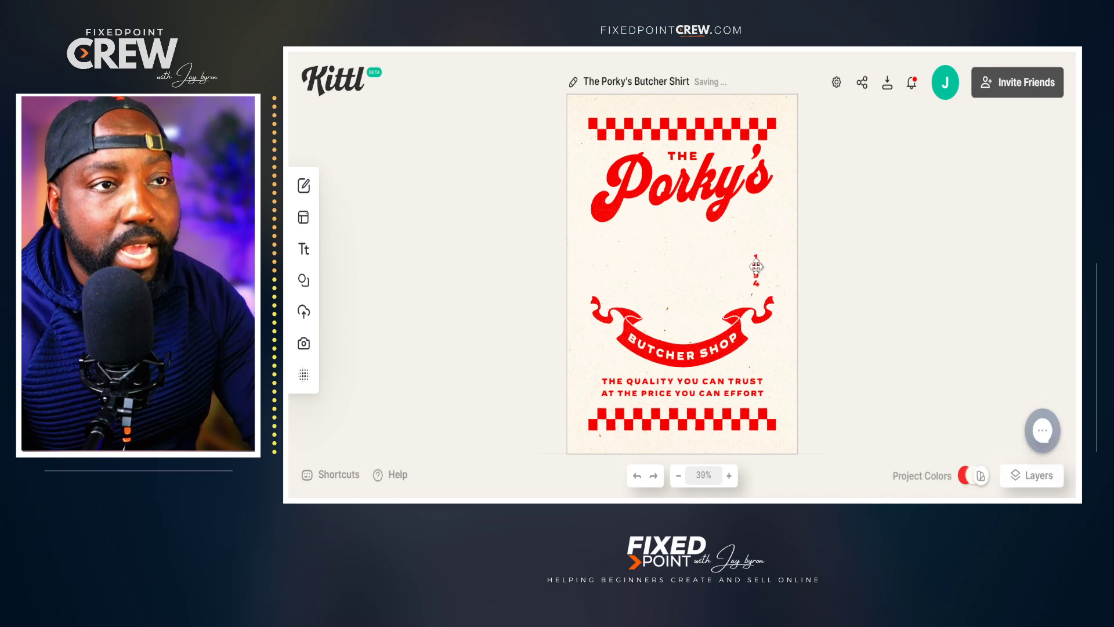
key("Delete")
left_click(680, 380)
key("Delete")
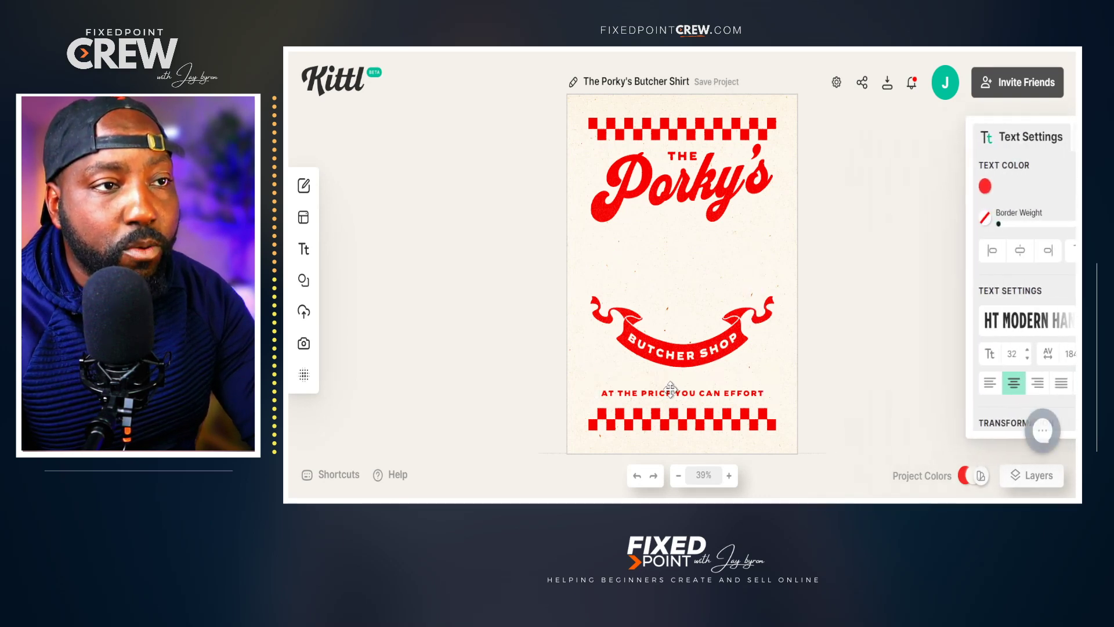
left_click(665, 392)
key("Delete")
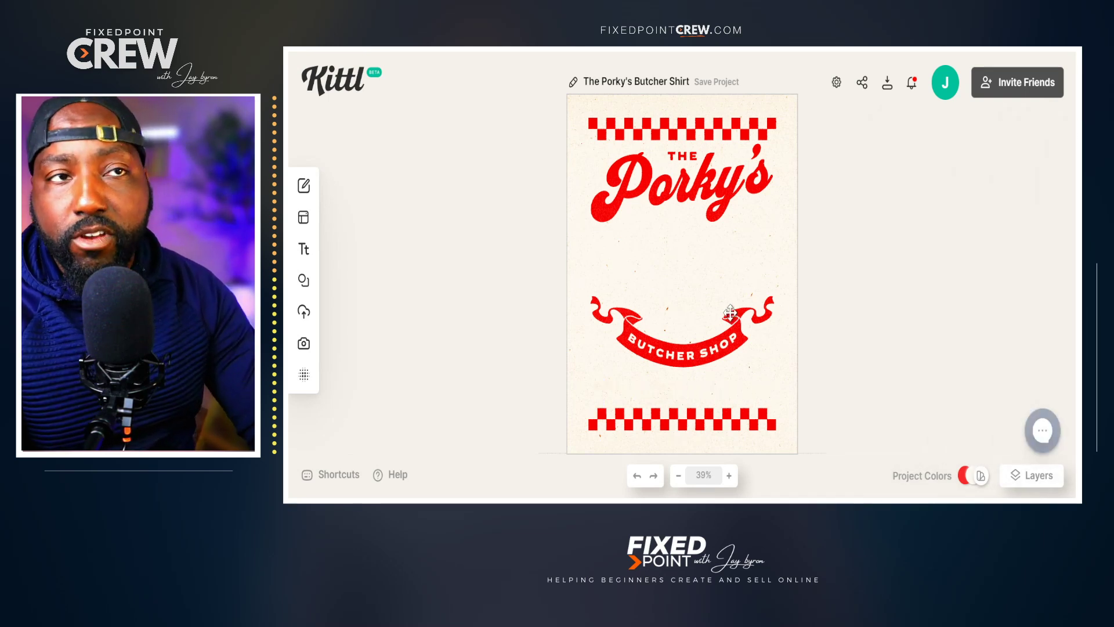
left_click(674, 191)
left_click(630, 130)
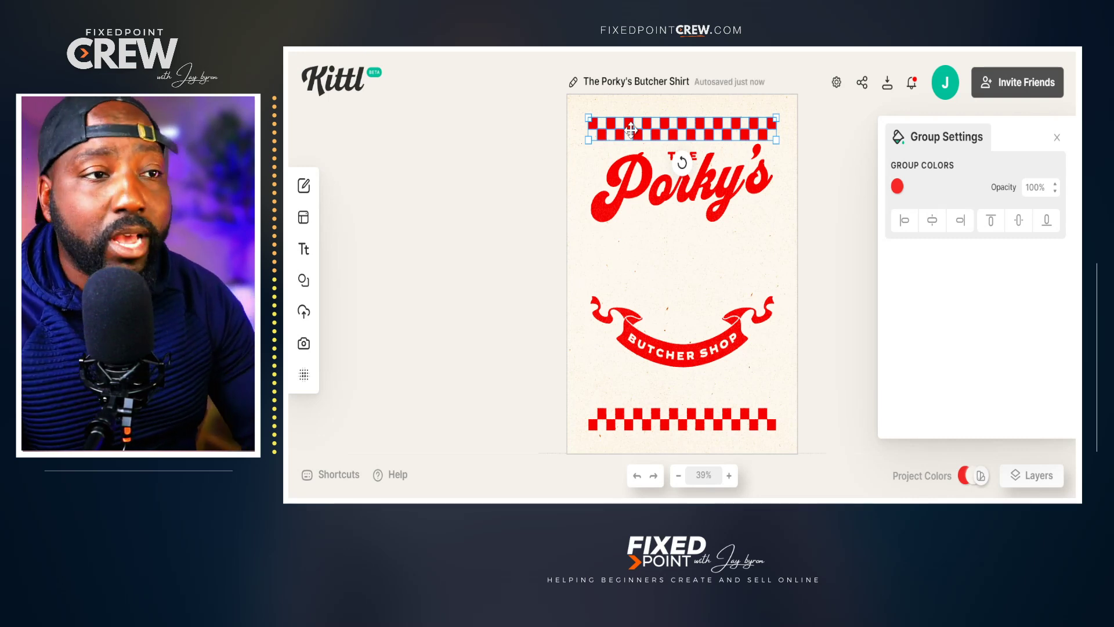
left_click(610, 323)
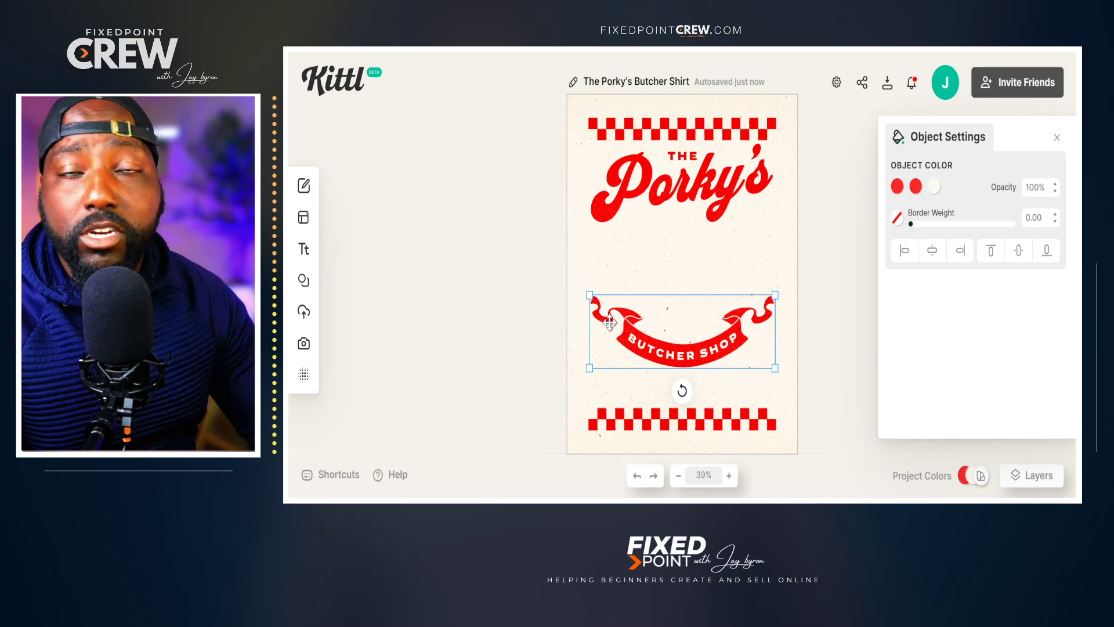
- Delete the word THE above the title and replace the title text Porky's with "Merry"
left_click(682, 156)
key("Escape")
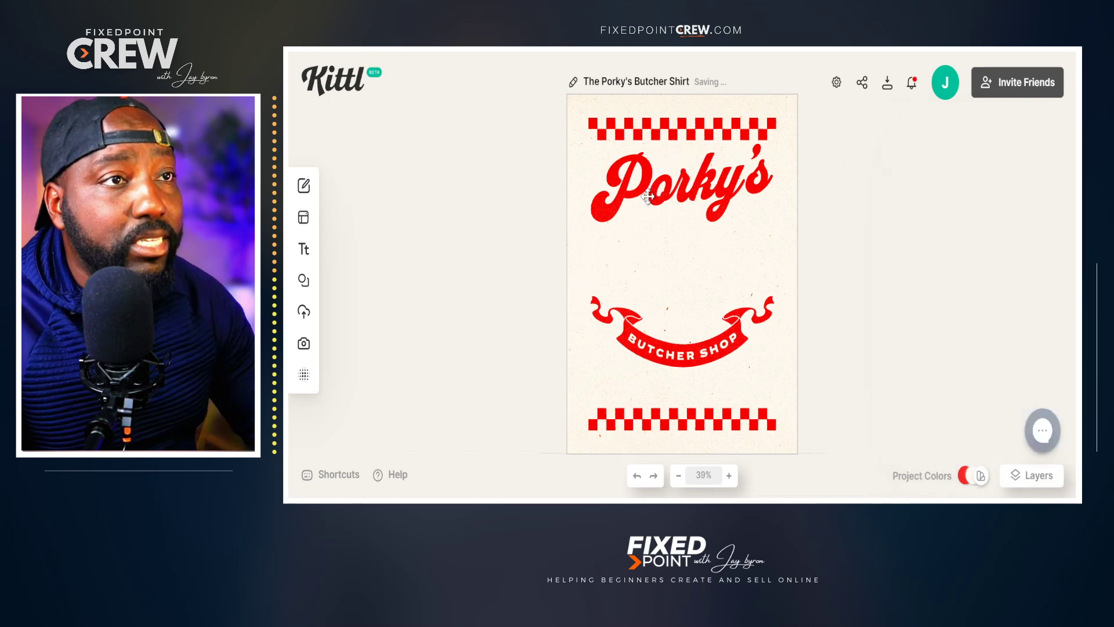
left_click(647, 197)
double_click(667, 180)
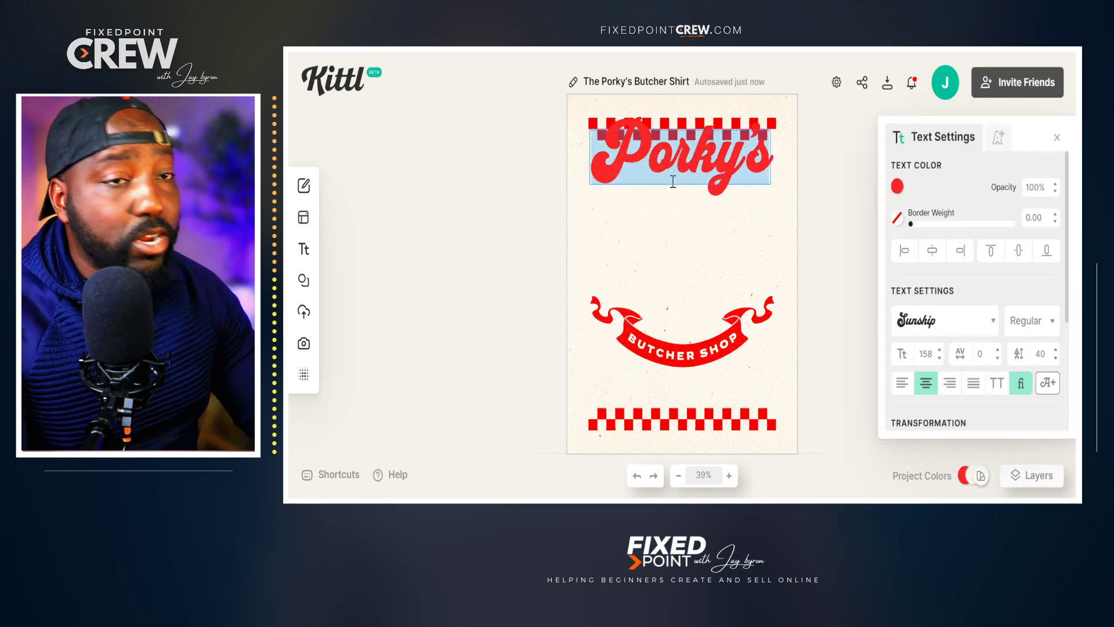
key("BackSpace")
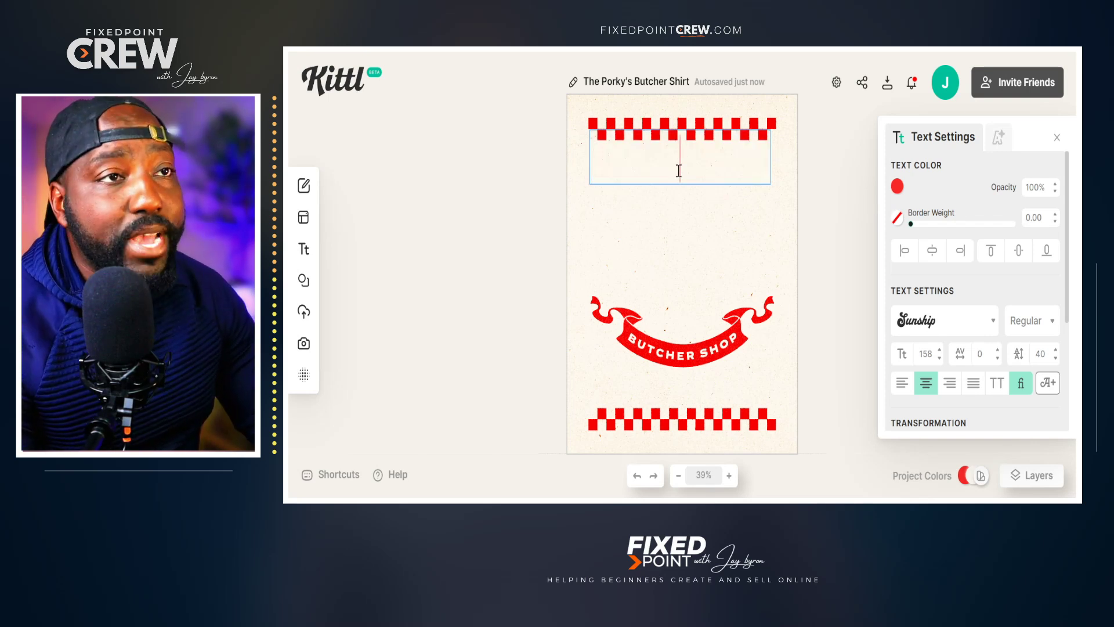
type("Merry")
key("Escape")
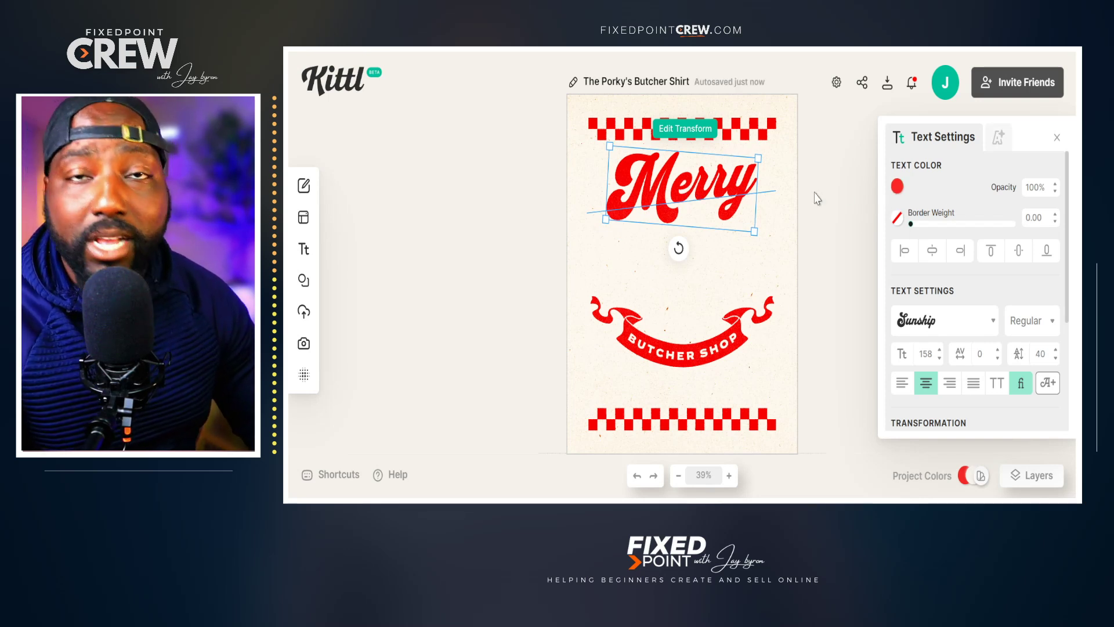
- Replace the BUTCHER SHOP text on the curved ribbon banner with "CHRISTMAS"
left_click(676, 357)
double_click(676, 356)
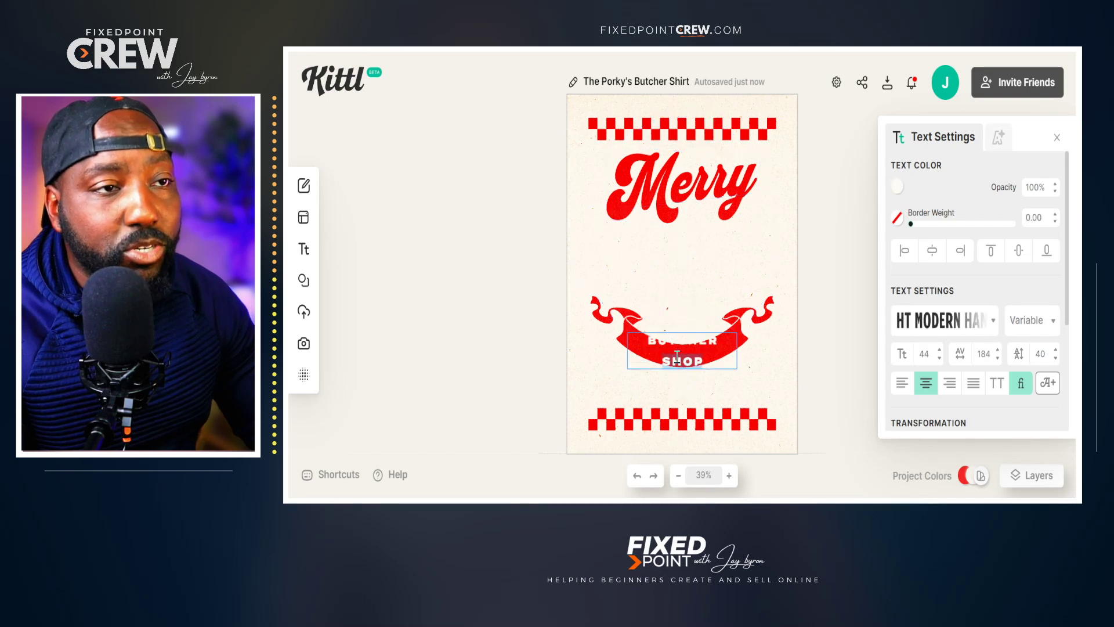
type("CHRISTMAS")
key("Escape")
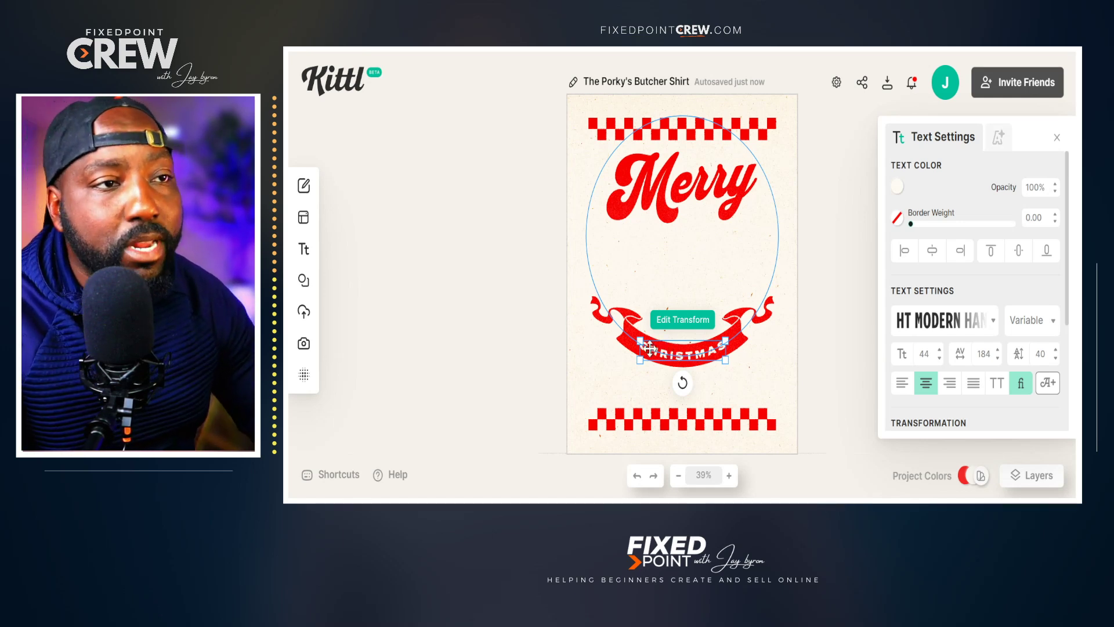
- Enlarge the CHRISTMAS text to size 78 across the banner and adjust its circle transform towards the ribbon's curve
left_click_drag(640, 340, 573, 325)
left_click_drag(678, 354, 721, 357)
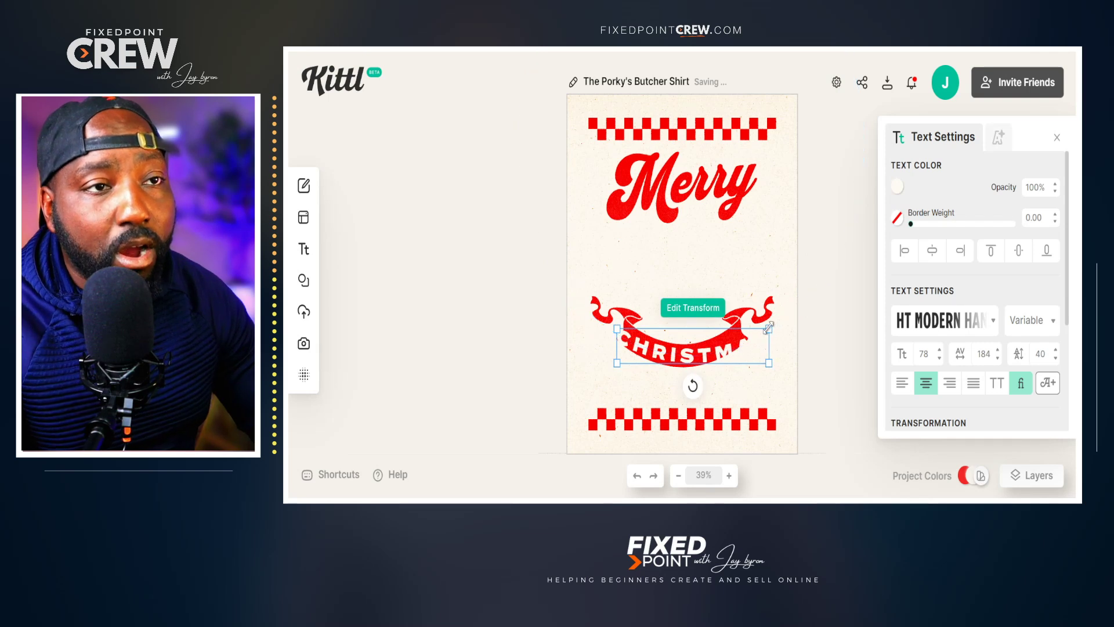
scroll(950, 382, "down", 3)
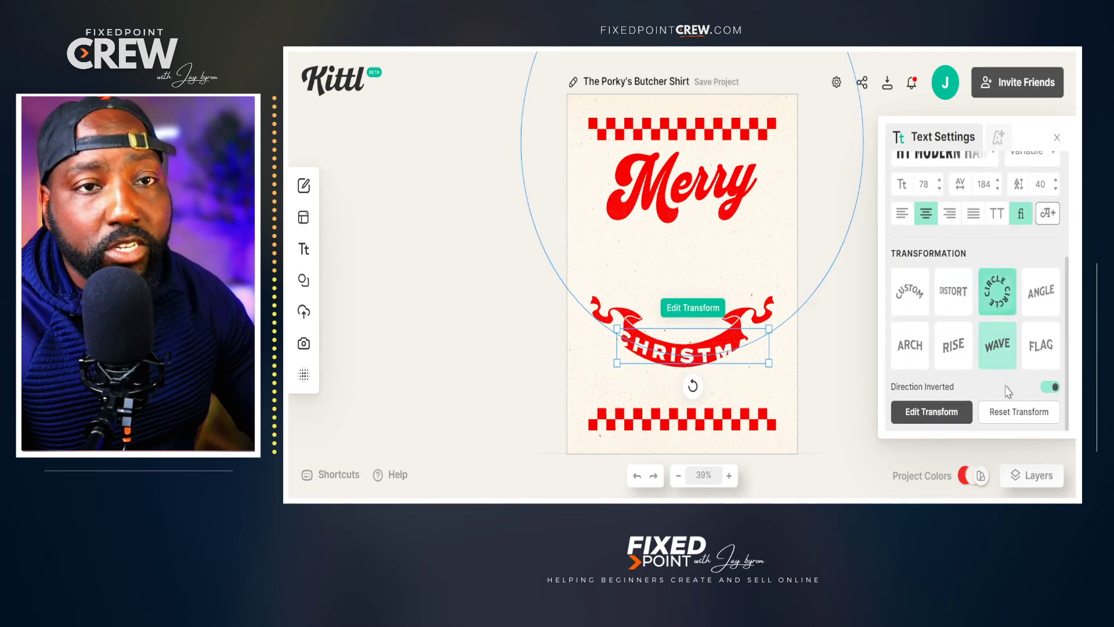
left_click(1004, 415)
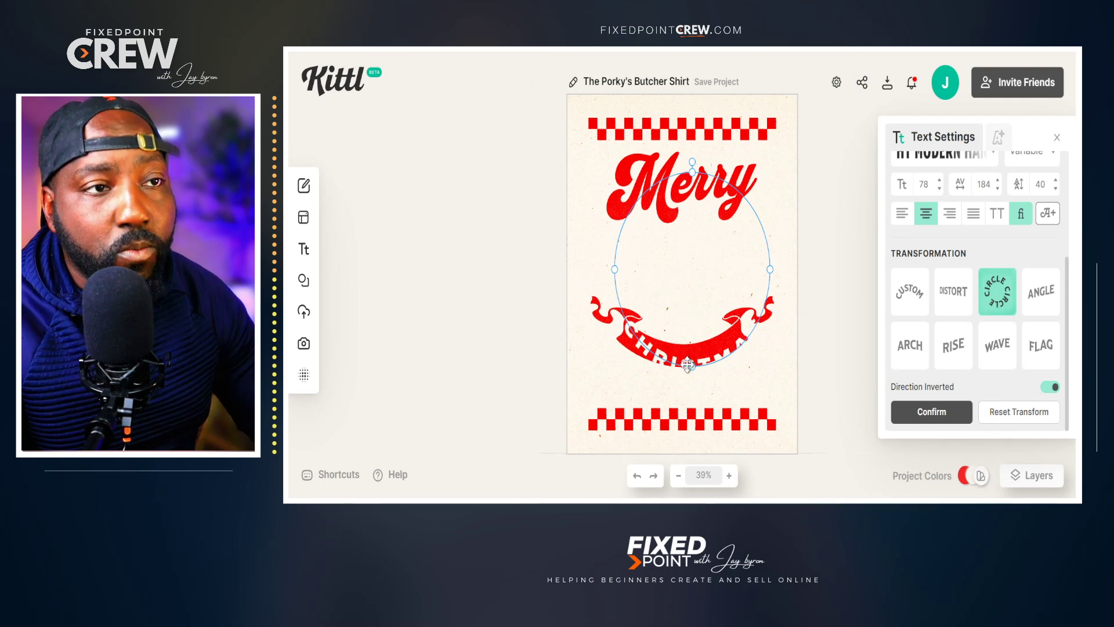
left_click_drag(694, 367, 692, 361)
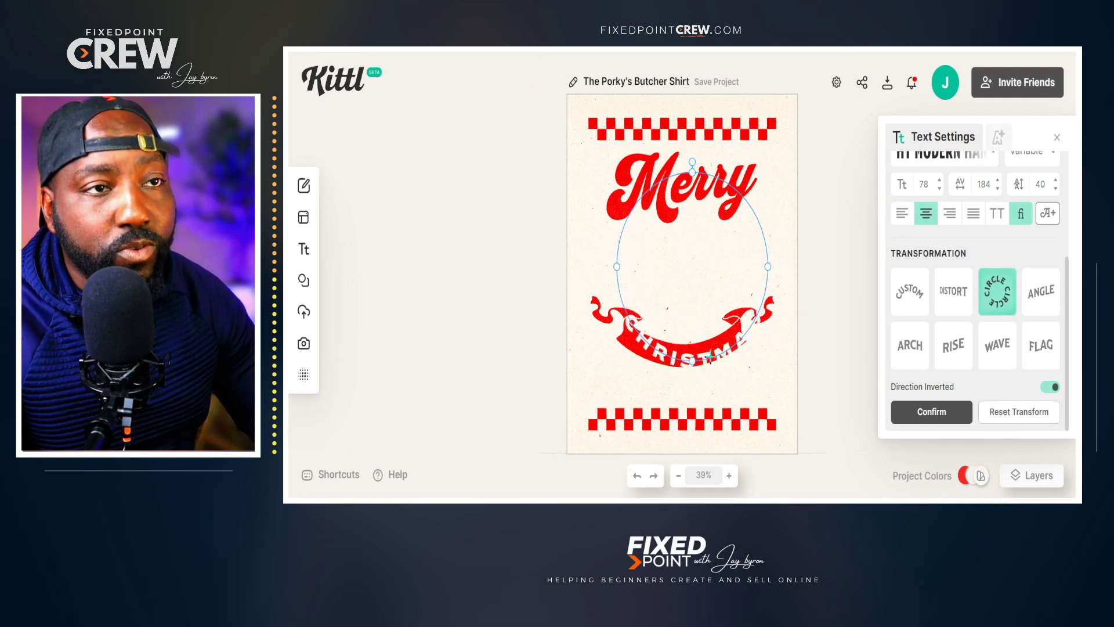
- Reduce the CHRISTMAS text's font size to 68 and reposition the text on the ribbon
left_click(939, 188)
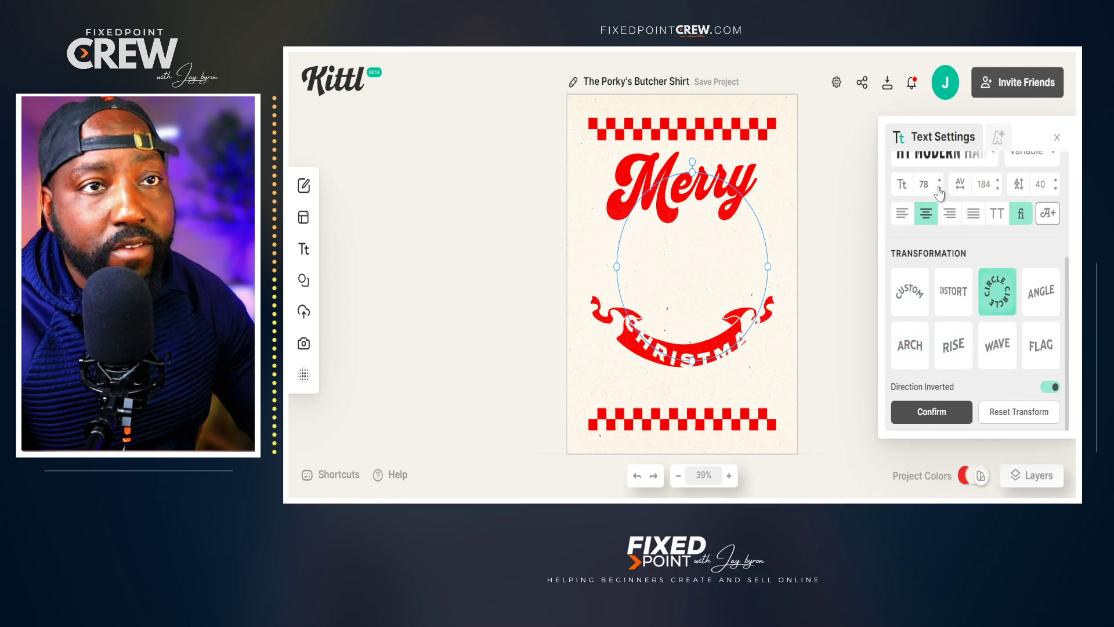
left_click(939, 188)
left_click(940, 188)
left_click(939, 188)
left_click(703, 306)
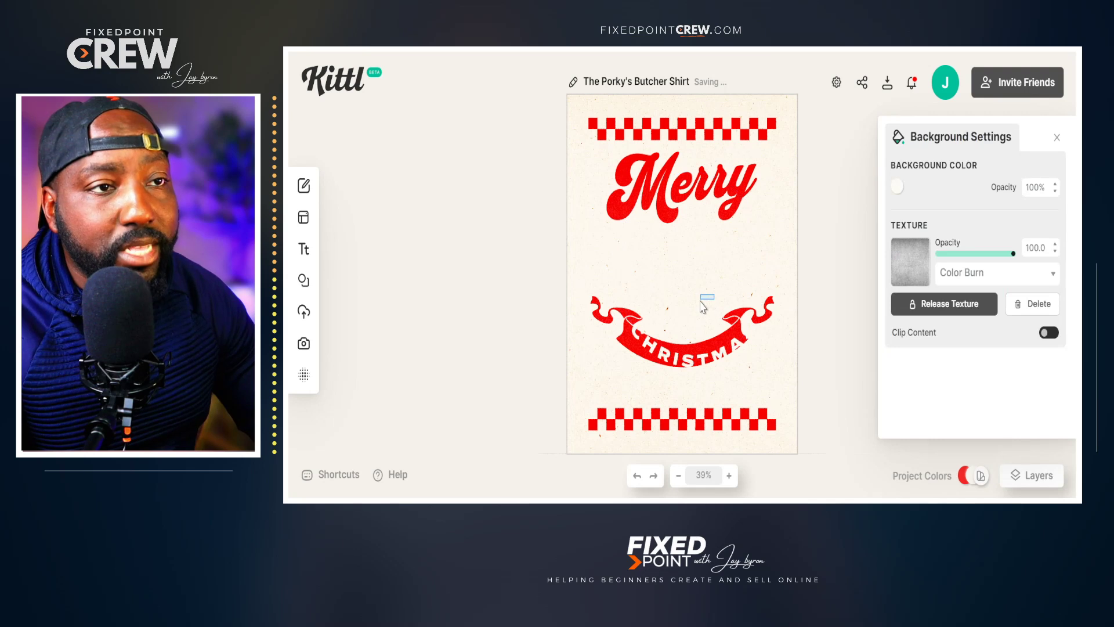
left_click(703, 319)
left_click(696, 355)
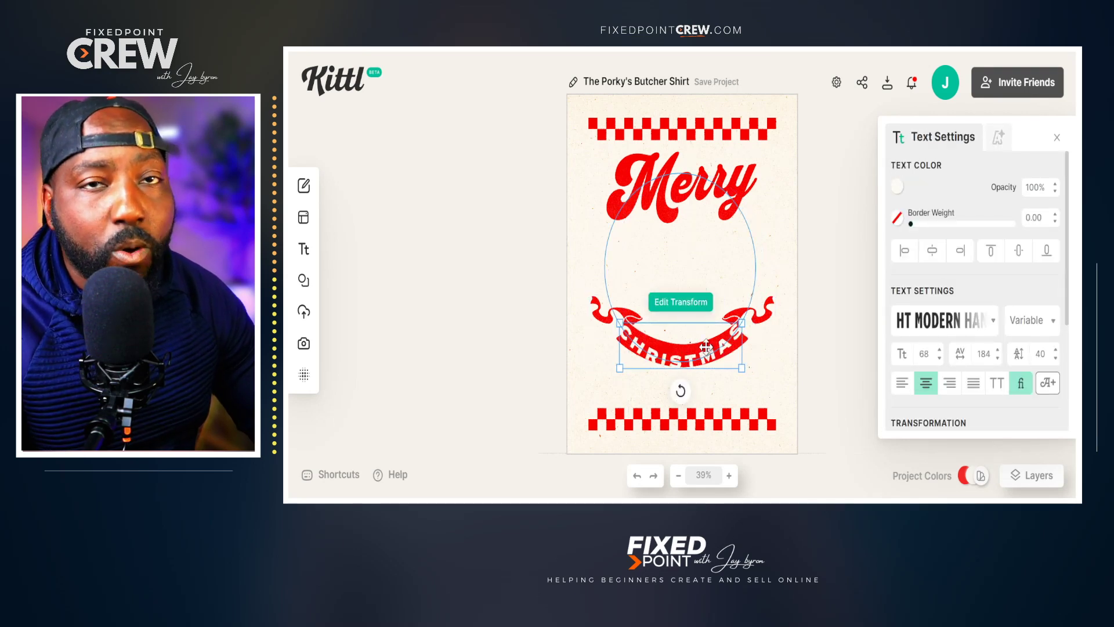
- Set the CHRISTMAS text to size 57, widen its circle transform to match the ribbon's curve and fit it inside the banner
left_click(680, 302)
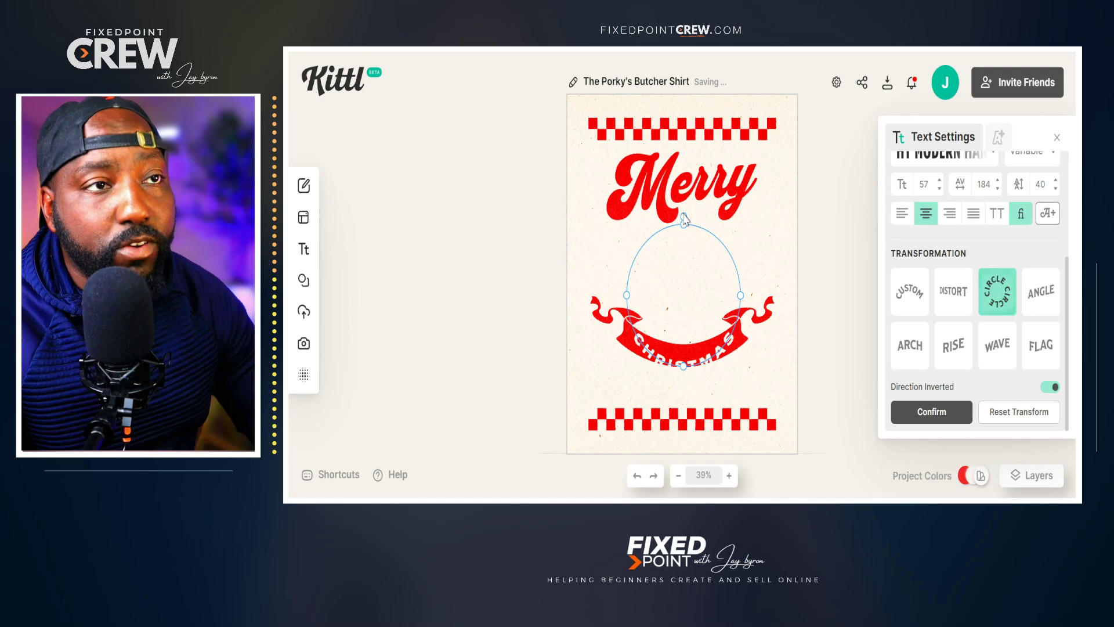
left_click_drag(683, 224, 694, 191)
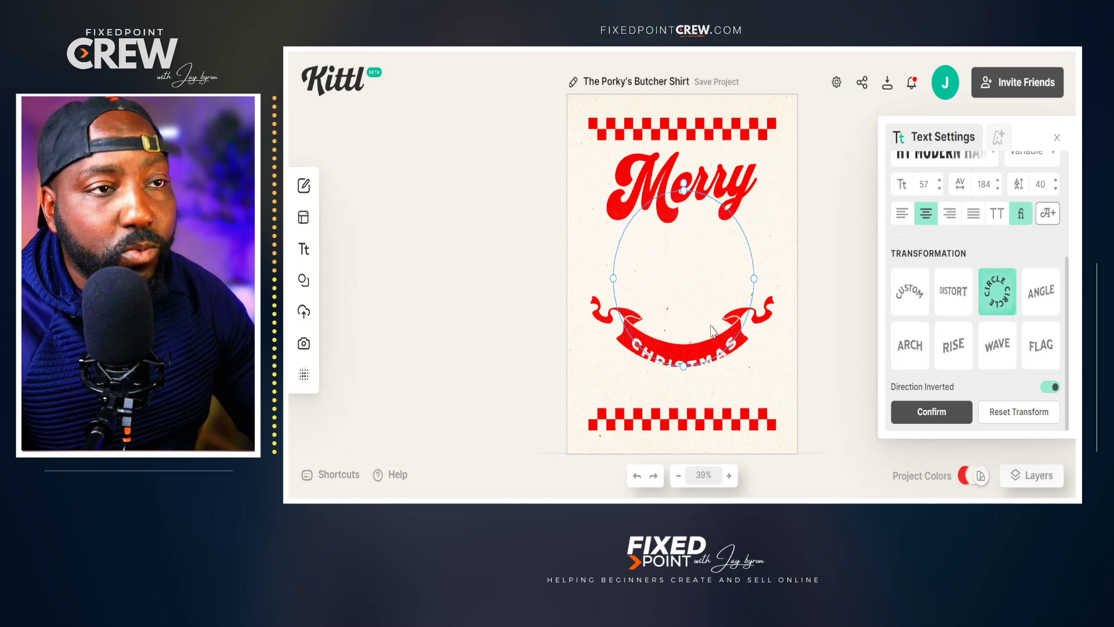
left_click(696, 355)
left_click(694, 363)
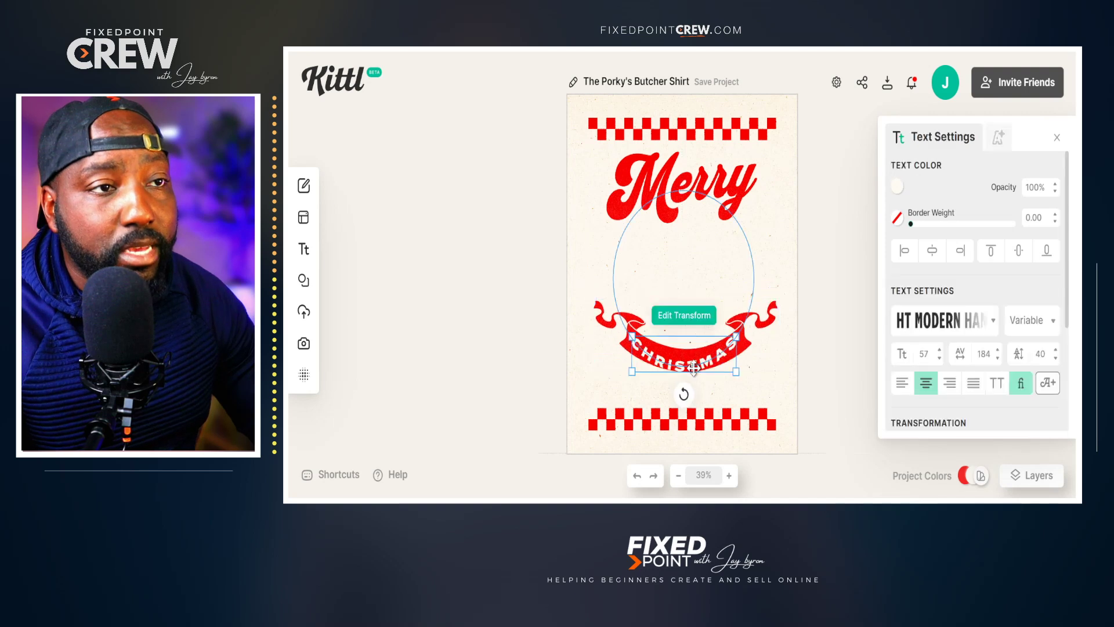
- Move the ribbon banner and its CHRISTMAS text together down towards the lower checkered strip
key("Escape")
left_click(682, 192)
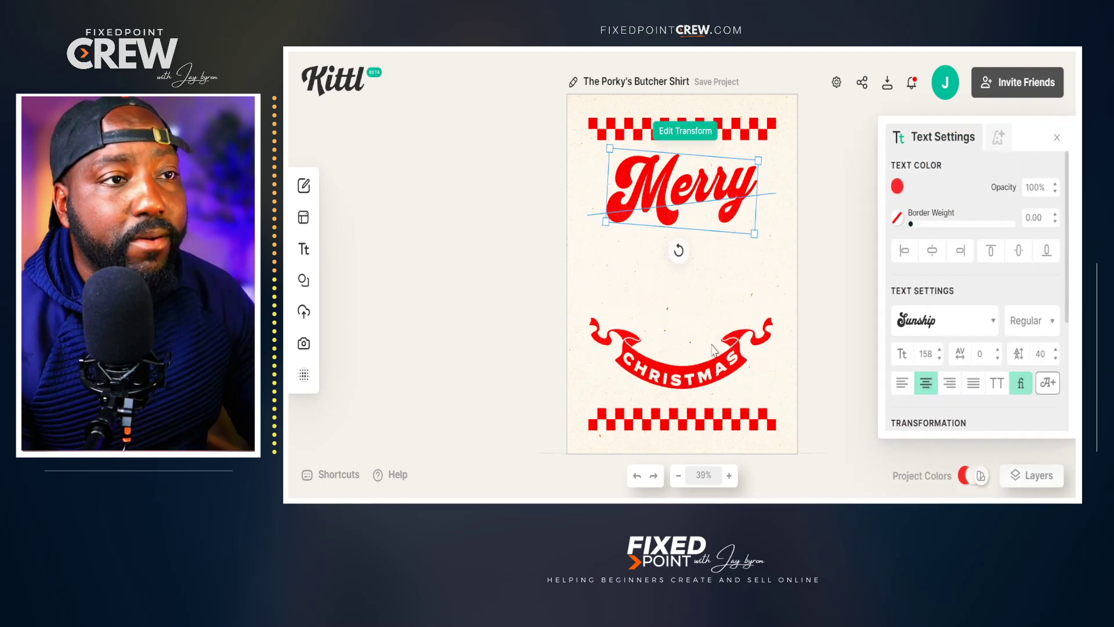
left_click(687, 376)
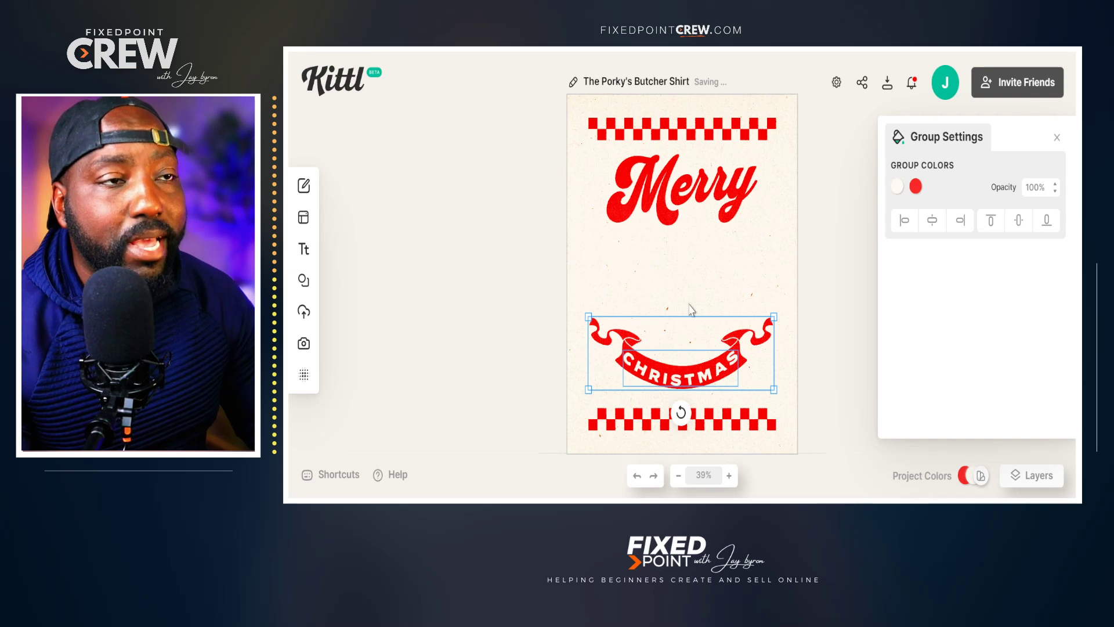
left_click(682, 287)
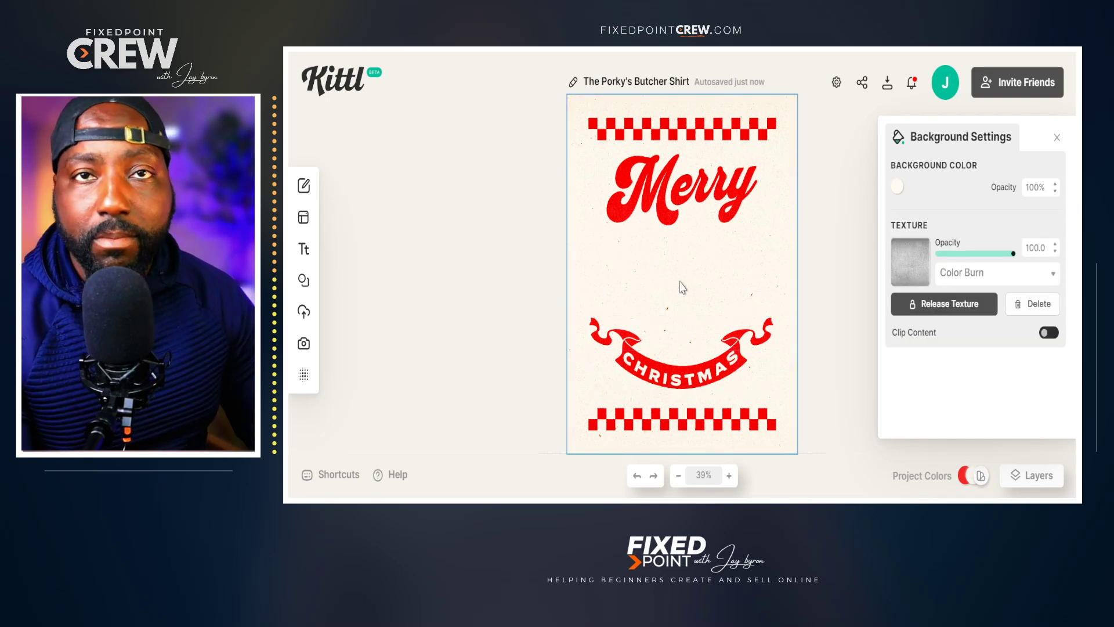
- Search the elements library for "Christmas"
mouse_move(309, 331)
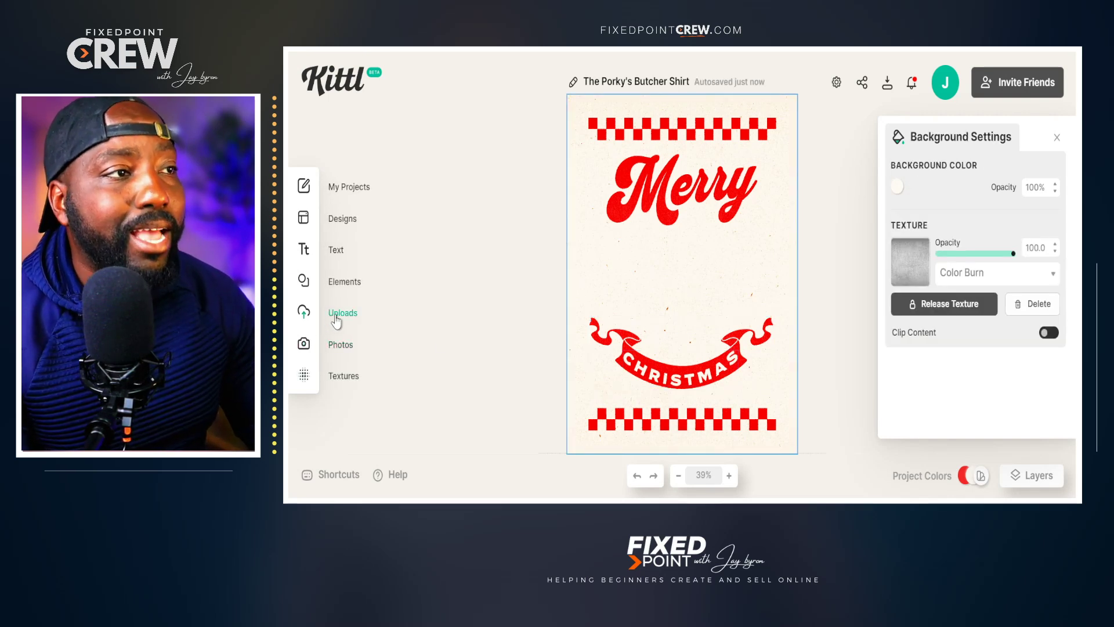
left_click(345, 290)
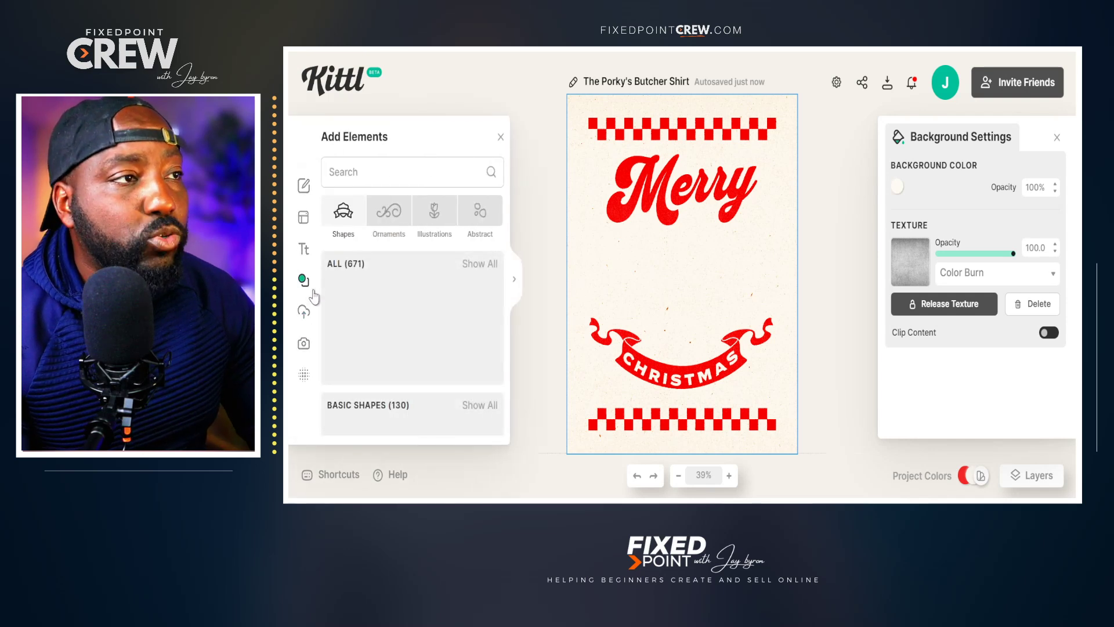
left_click(356, 174)
type("c")
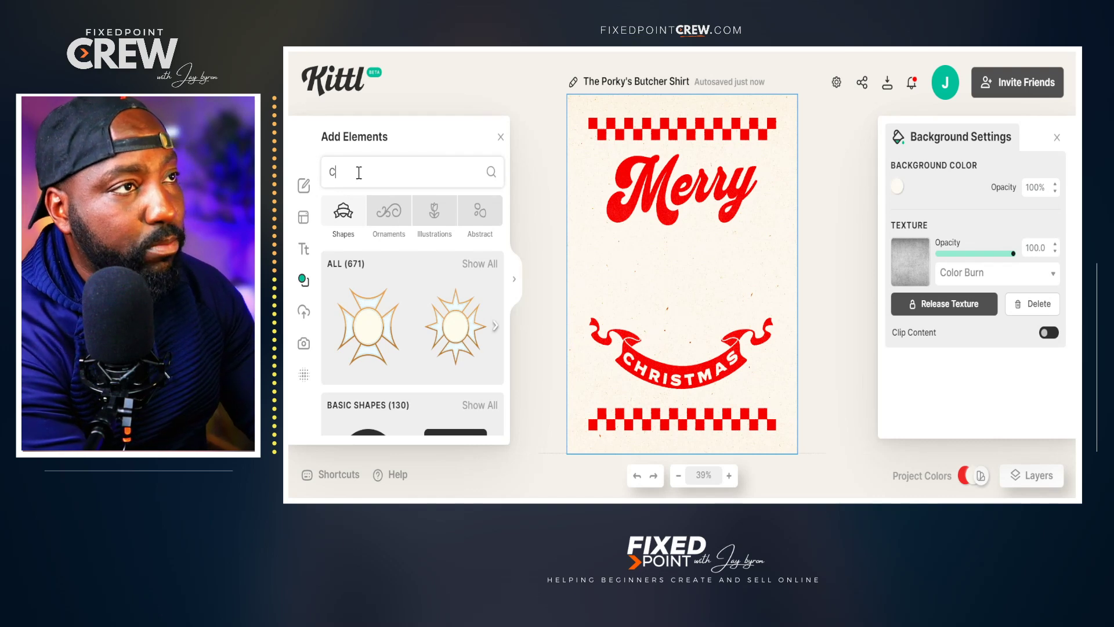
type("hristmas")
key("Return")
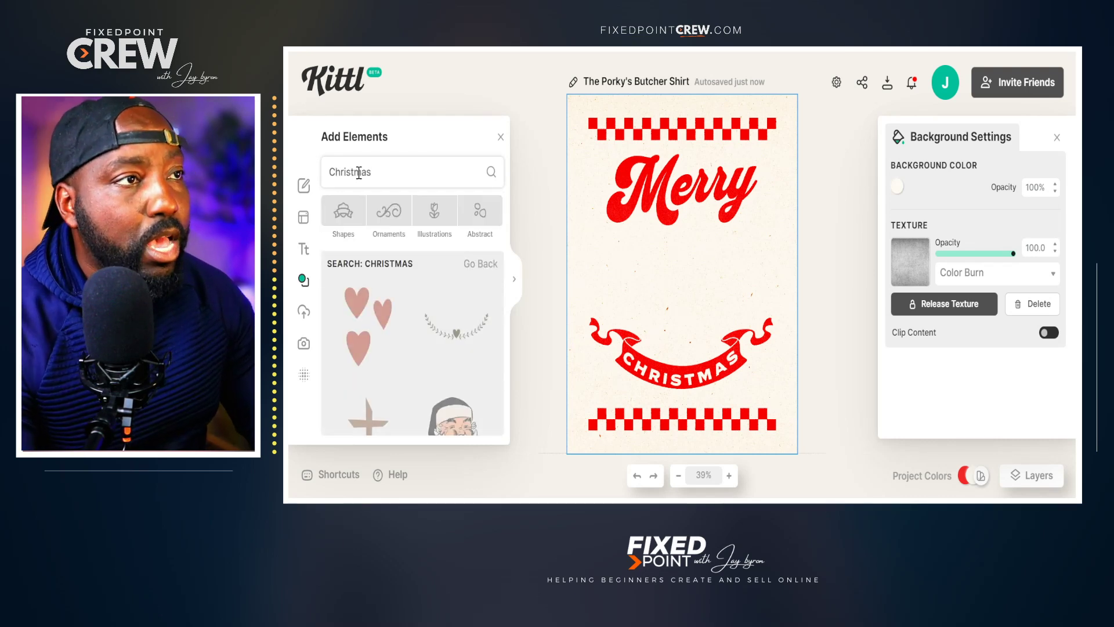
- Find the Santa head in profile among the Christmas elements and add it to the design
scroll(420, 369, "down", 5)
scroll(420, 369, "down", 10)
scroll(419, 369, "down", 10)
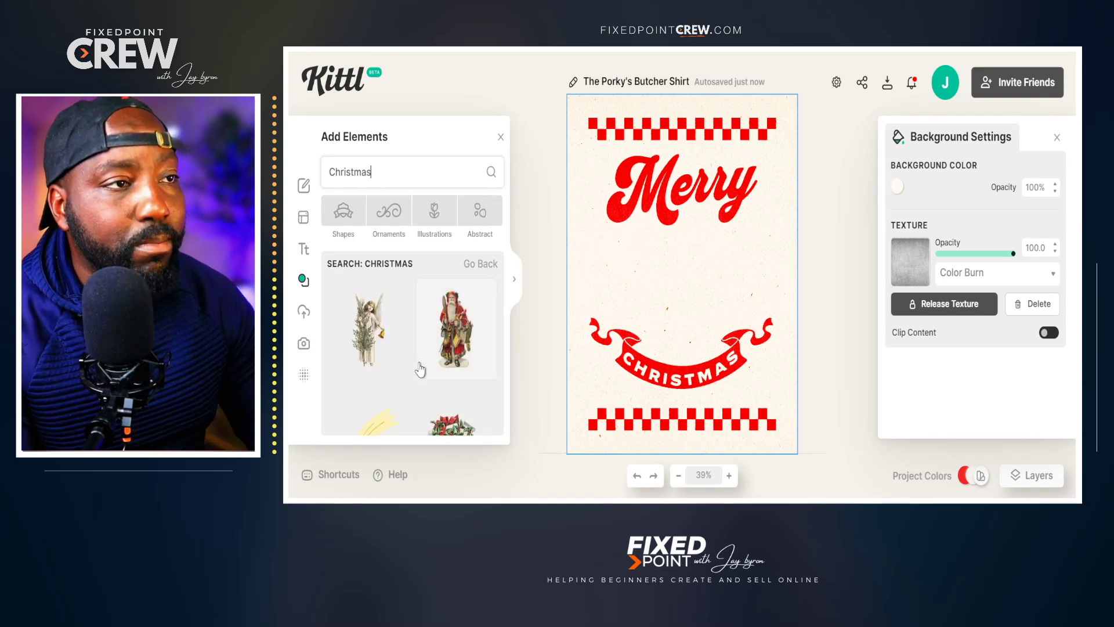
scroll(420, 369, "down", 10)
scroll(420, 369, "down", 3)
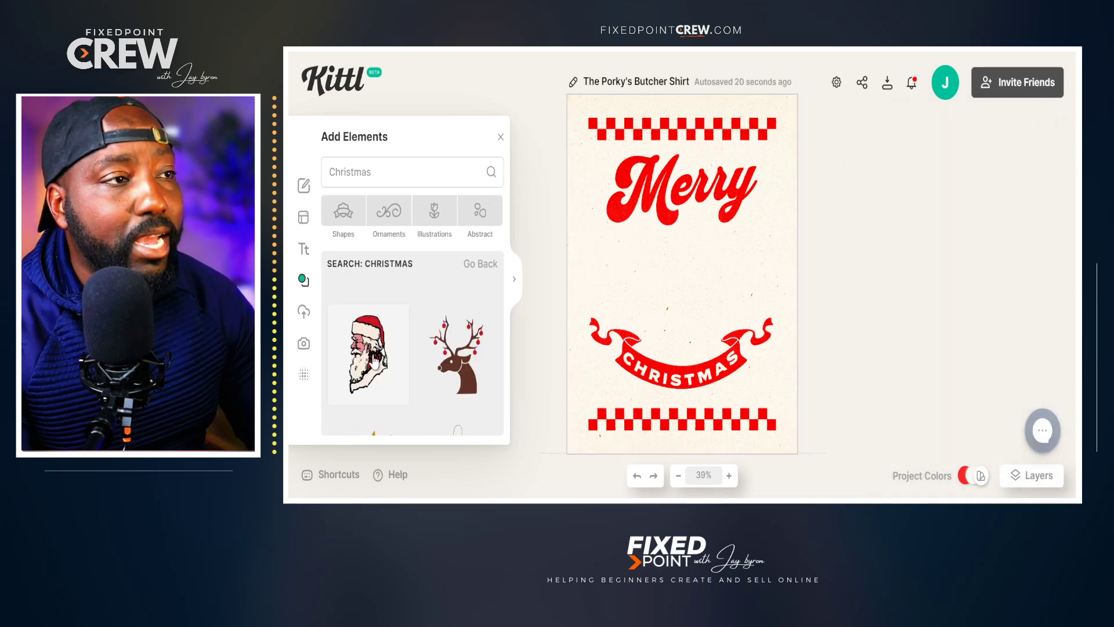
left_click(374, 363)
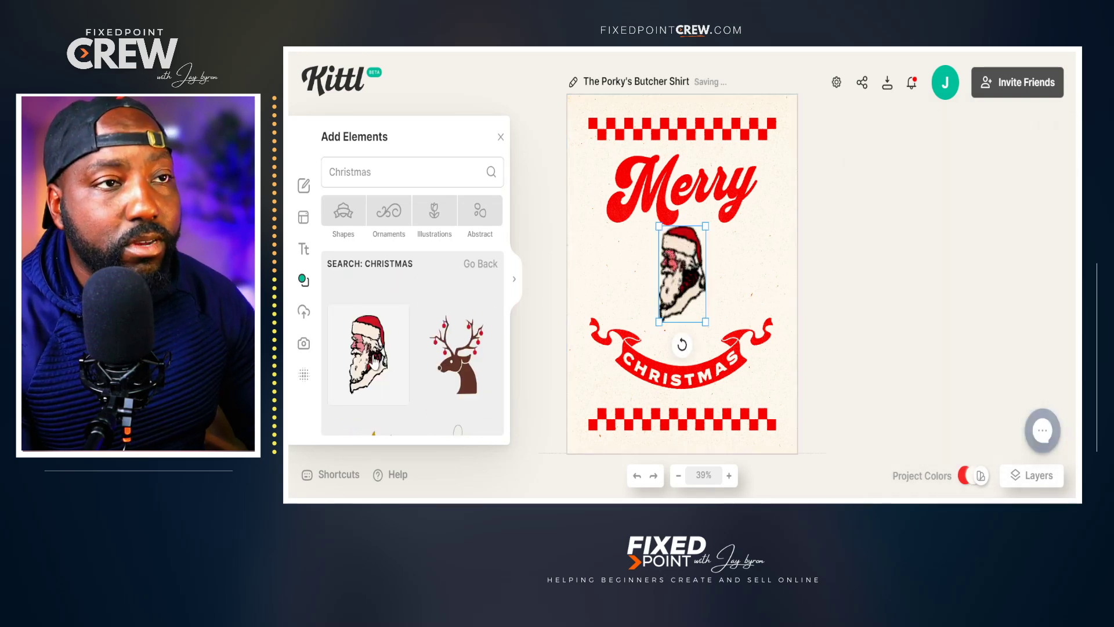
- Enlarge the Santa head and centre it between the Merry title and the CHRISTMAS banner
left_click_drag(655, 334, 650, 351)
left_click_drag(670, 301, 683, 312)
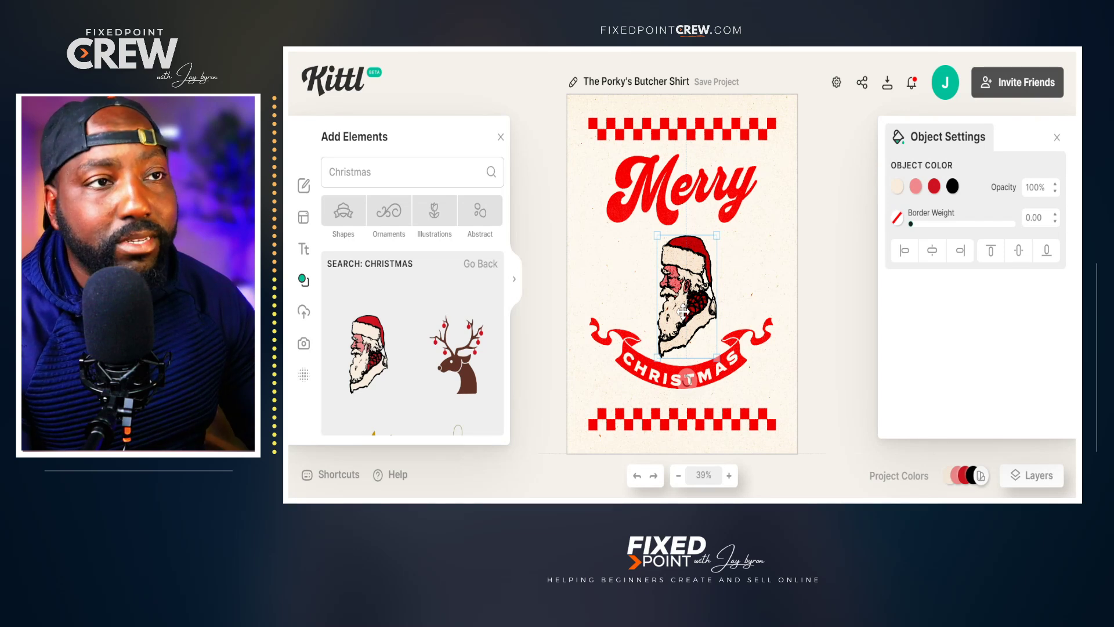
left_click_drag(683, 312, 683, 311)
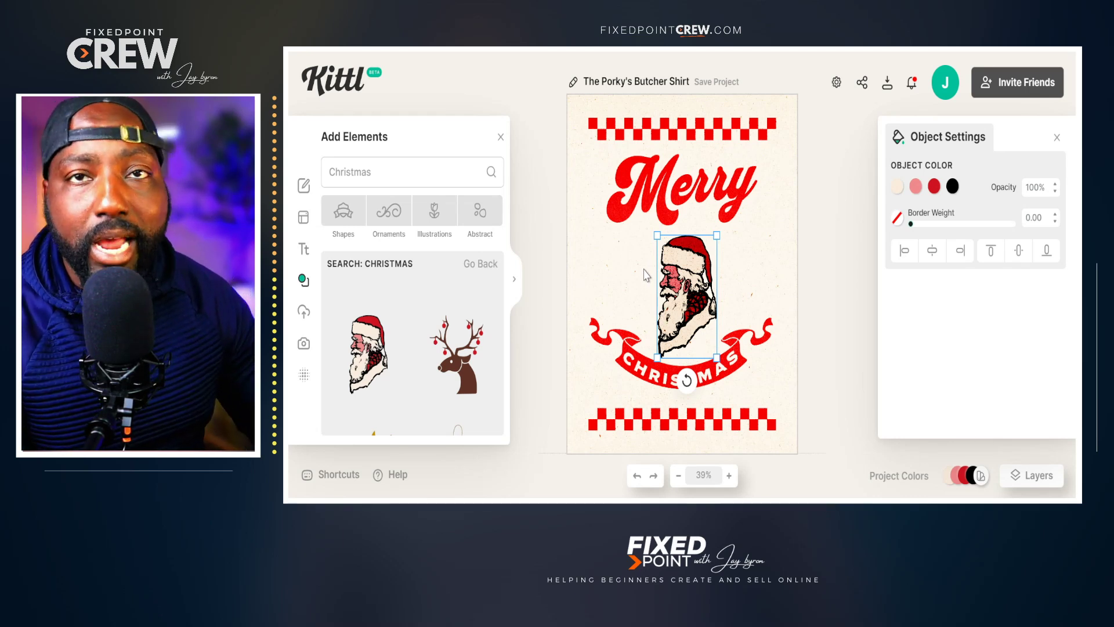
left_click_drag(656, 235, 654, 228)
left_click_drag(690, 287, 694, 286)
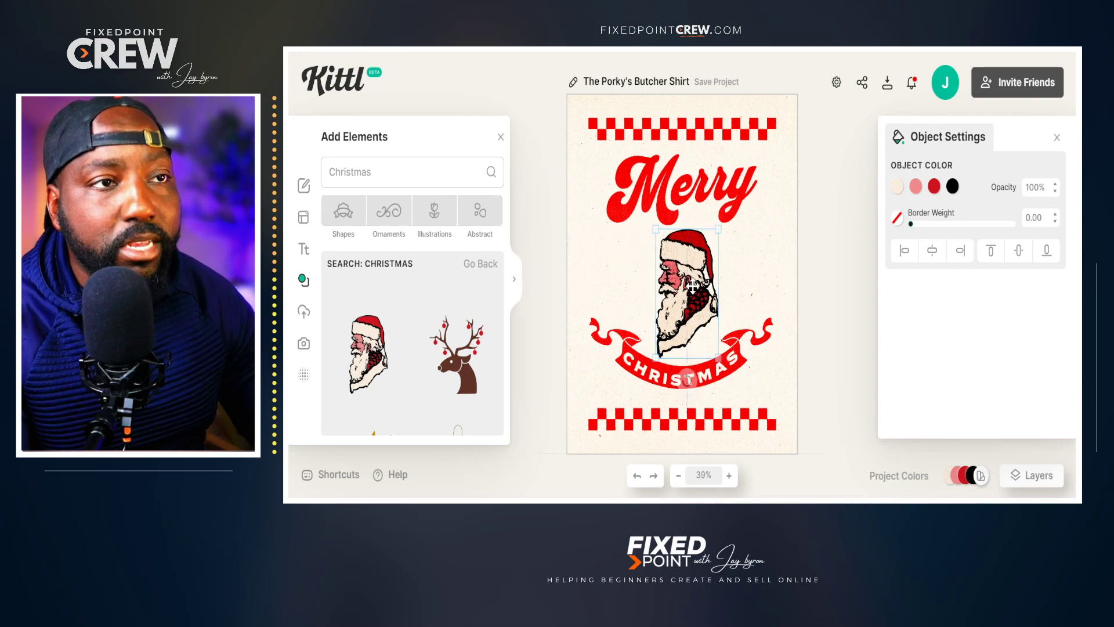
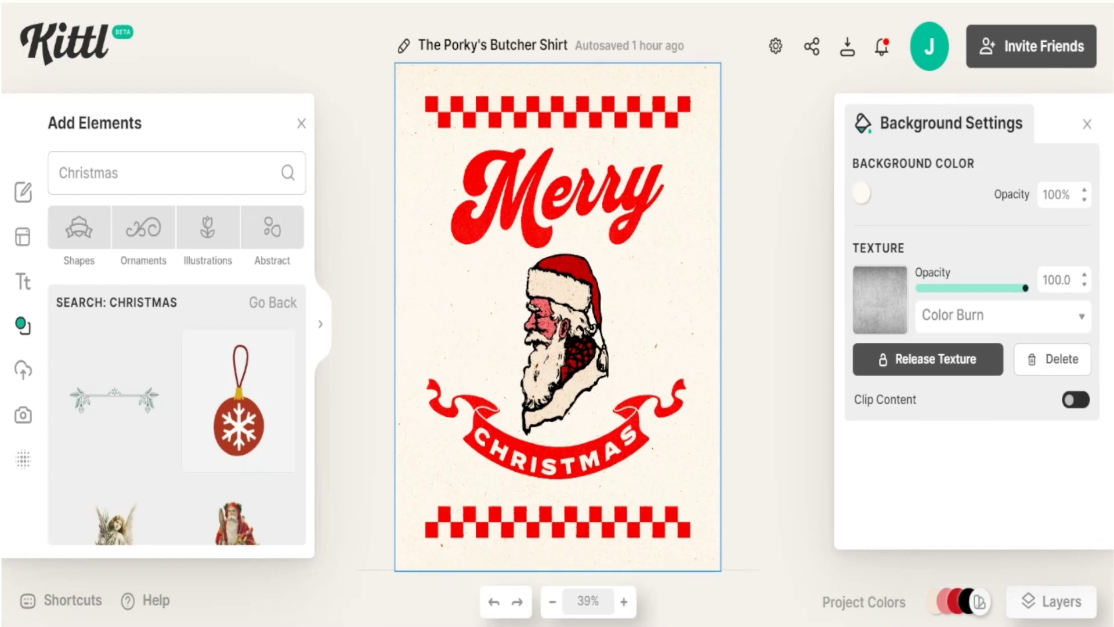
- Add the red snowflake ornament to the right of Santa and a red bow beside the ornament's hanging loop
left_click(239, 415)
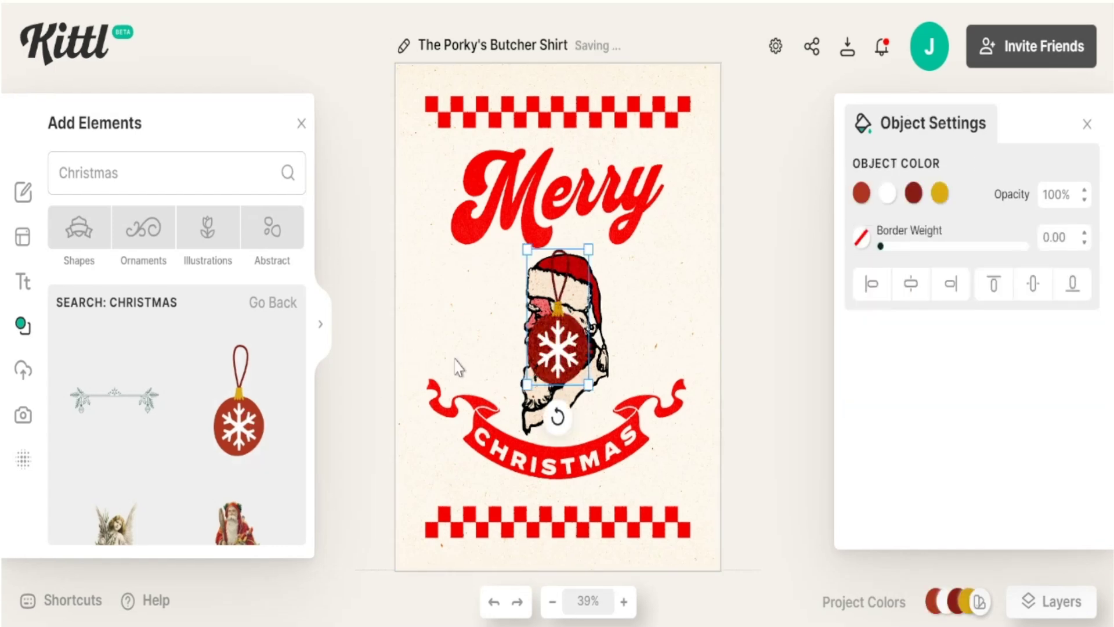
left_click_drag(576, 357, 665, 344)
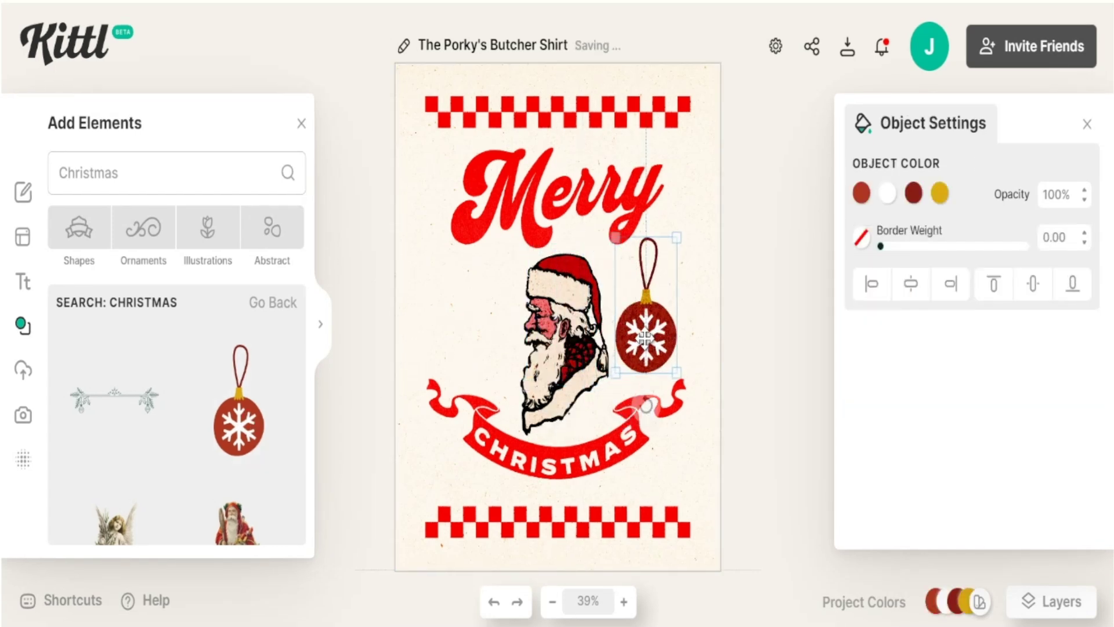
scroll(186, 468, "down", 10)
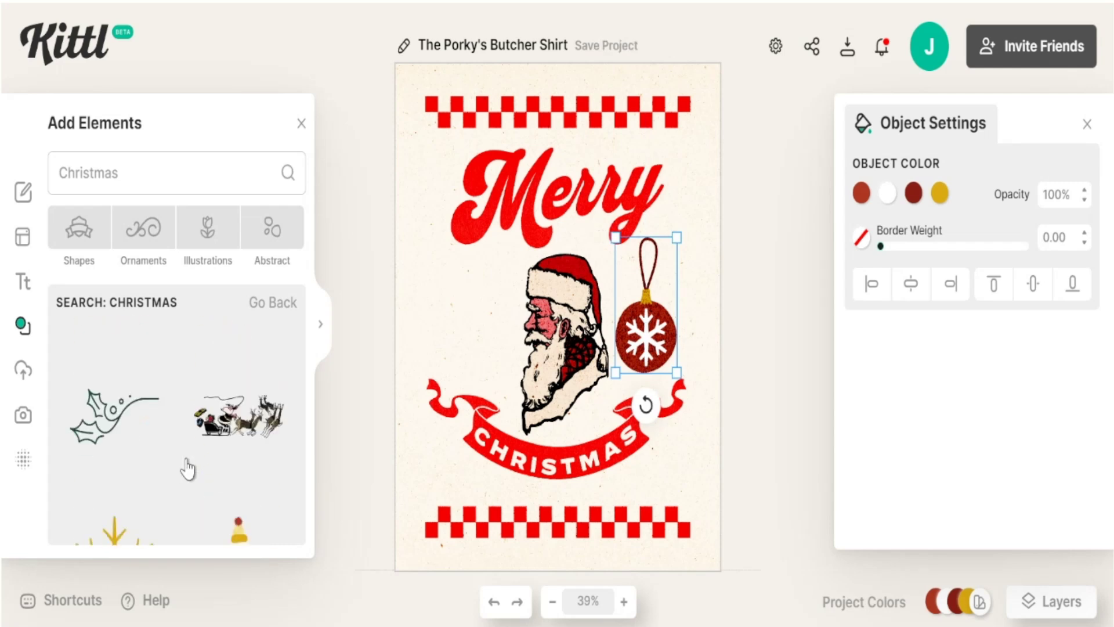
scroll(187, 467, "down", 15)
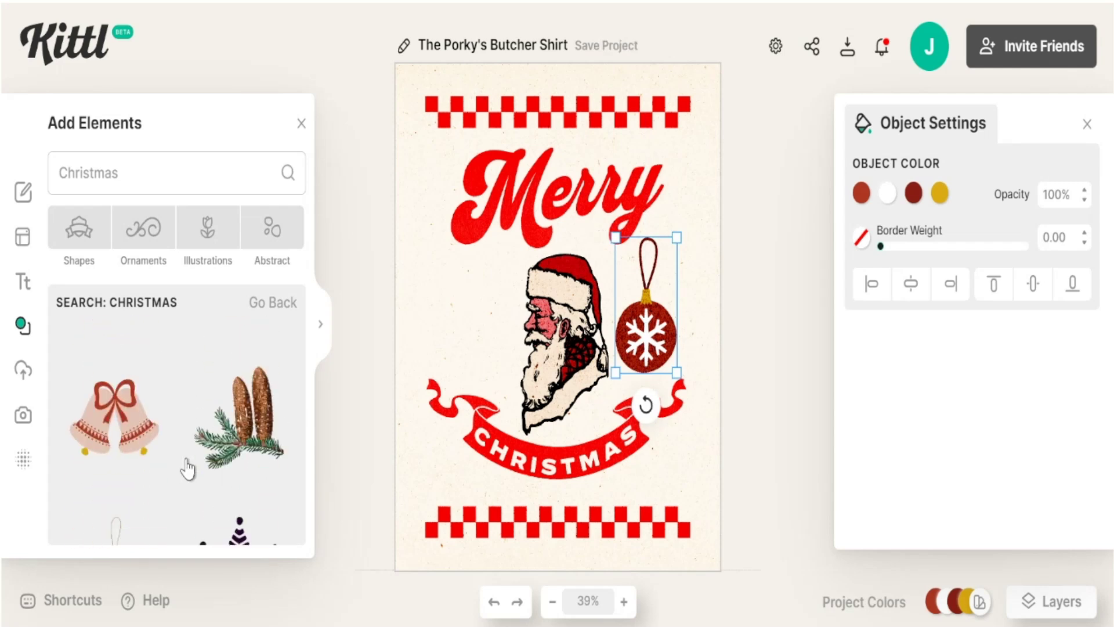
scroll(187, 467, "down", 15)
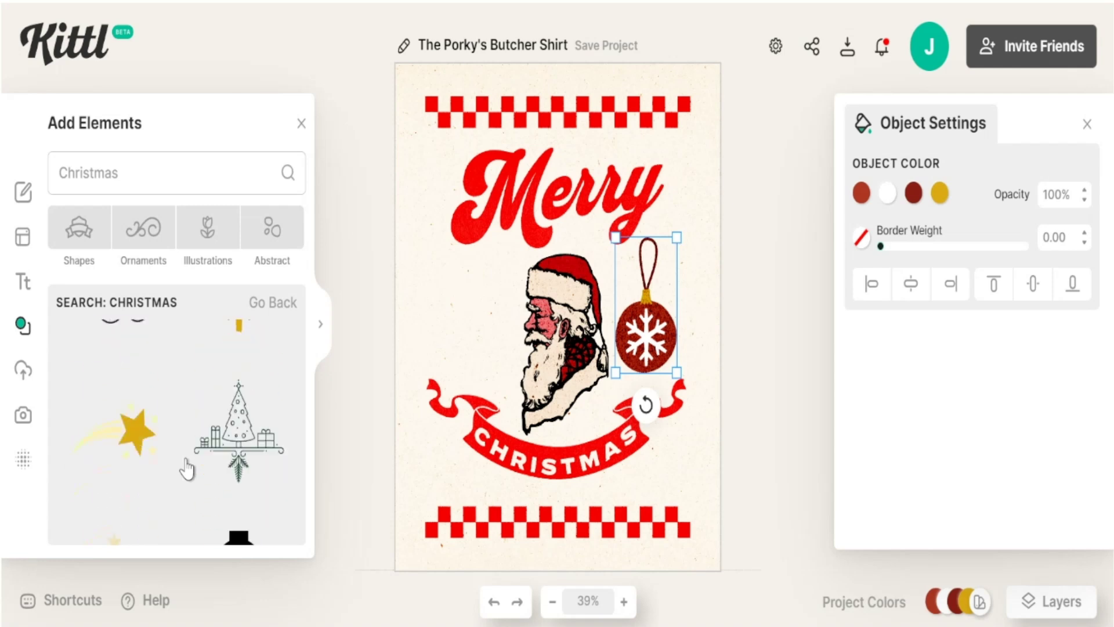
scroll(182, 465, "down", 15)
left_click_drag(182, 465, 734, 303)
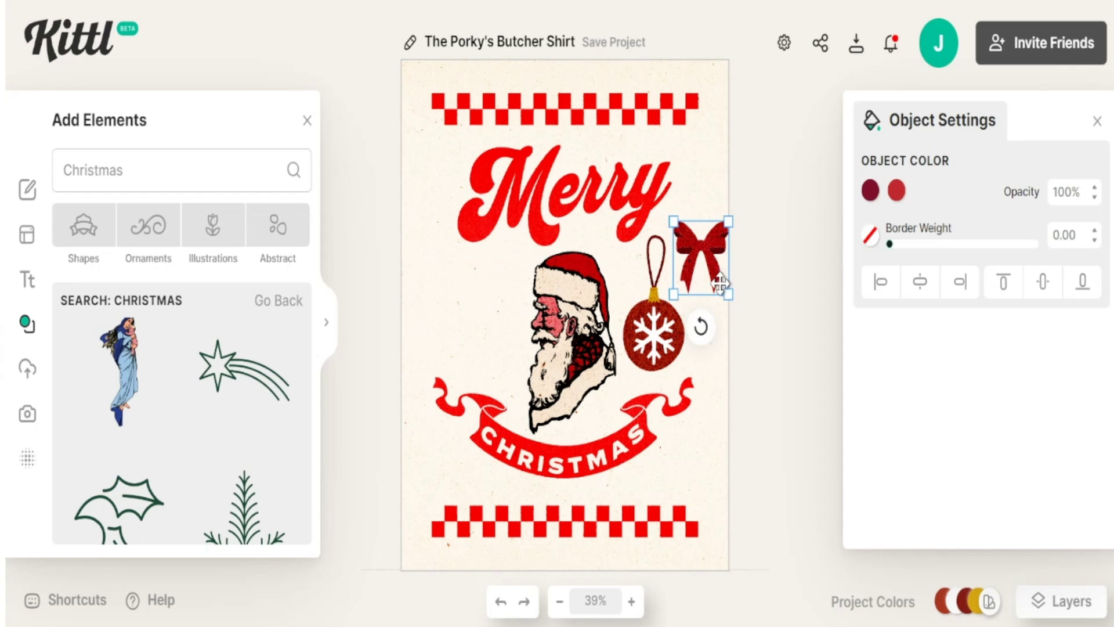
- Bring the red bow to the front, place it over the ornament's hanging loop, and select the ornament beneath it
left_click_drag(700, 264, 678, 256)
right_click(679, 256)
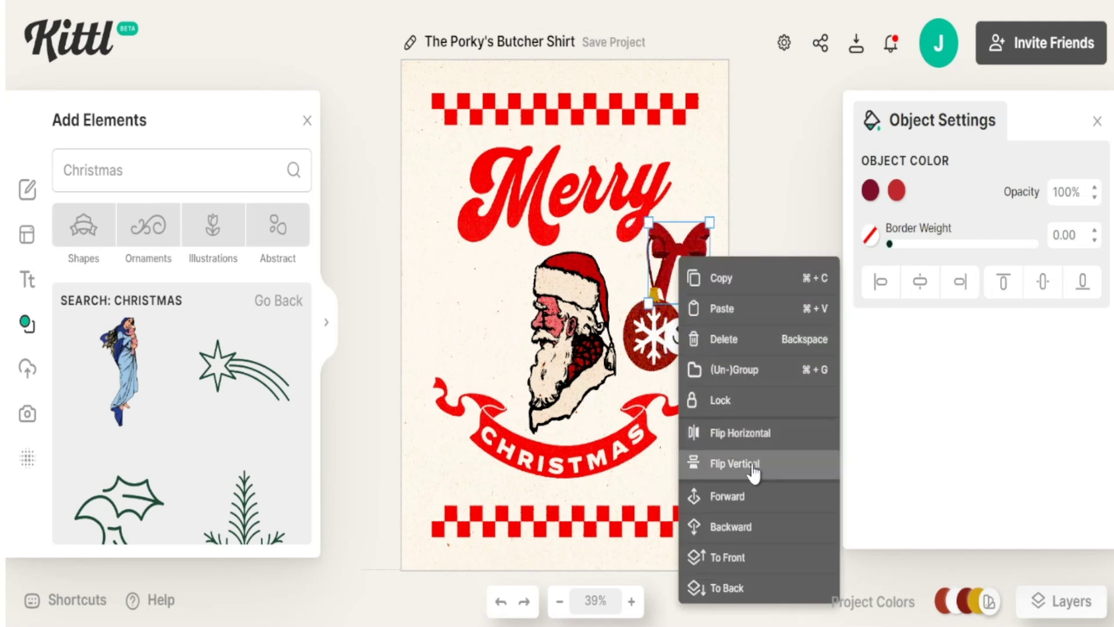
left_click(718, 558)
left_click_drag(685, 253, 655, 244)
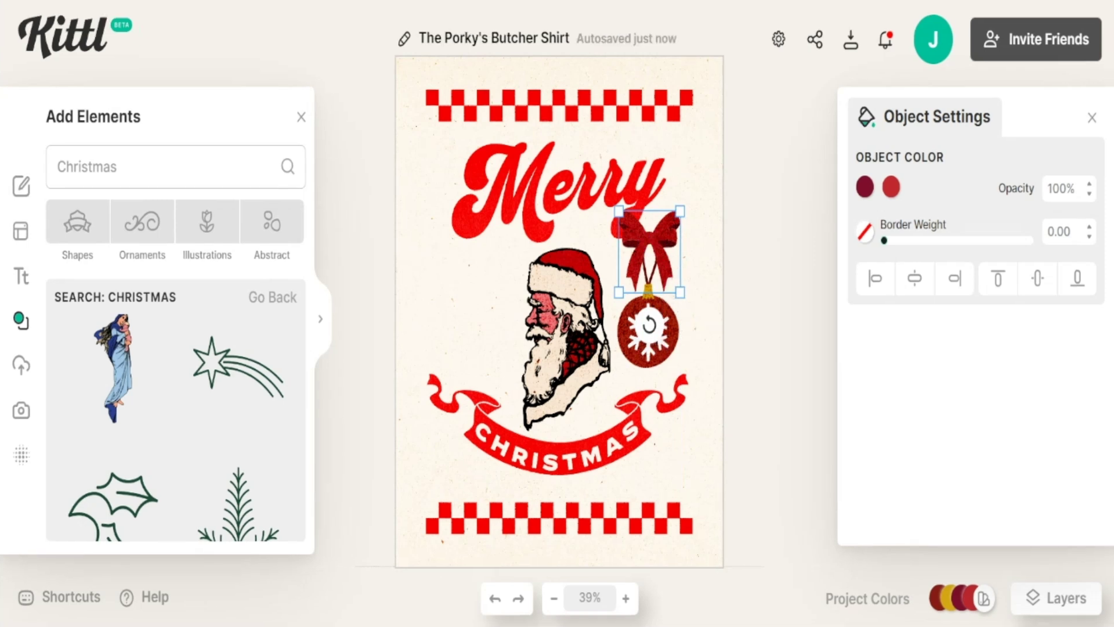
left_click(648, 342, "shift")
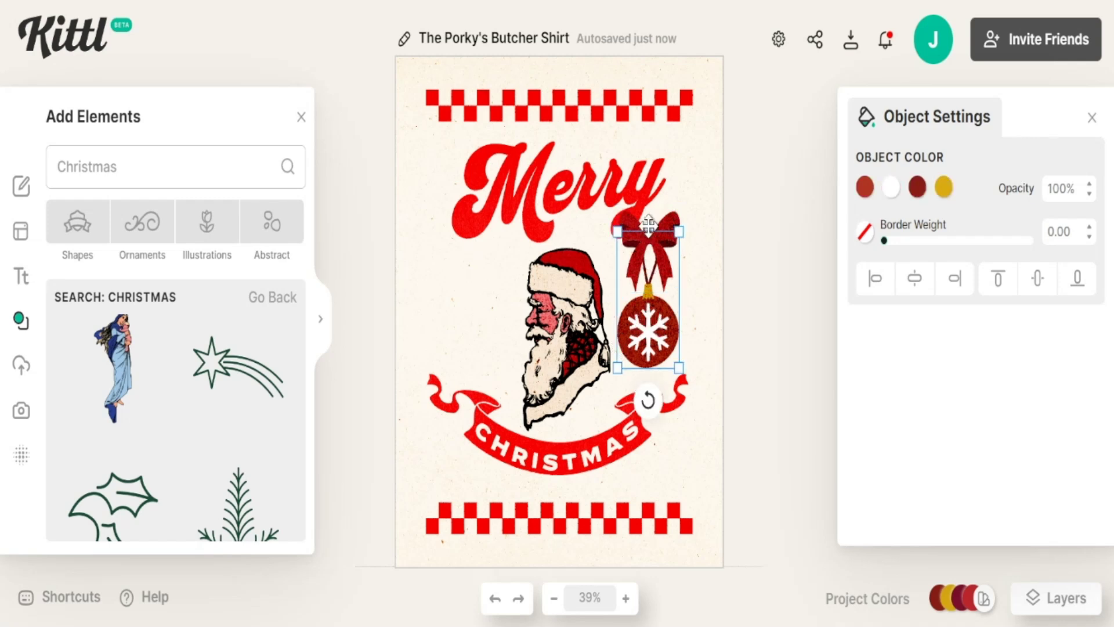
- Group the red bow with the snowflake ornament hanging beneath it
left_click(714, 220)
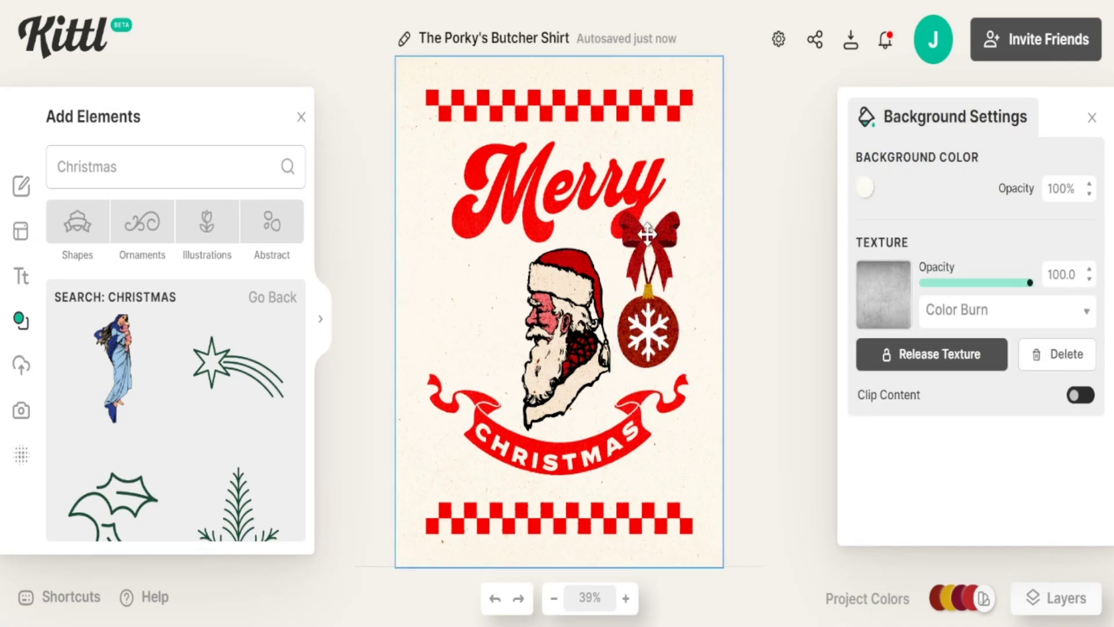
left_click(647, 233)
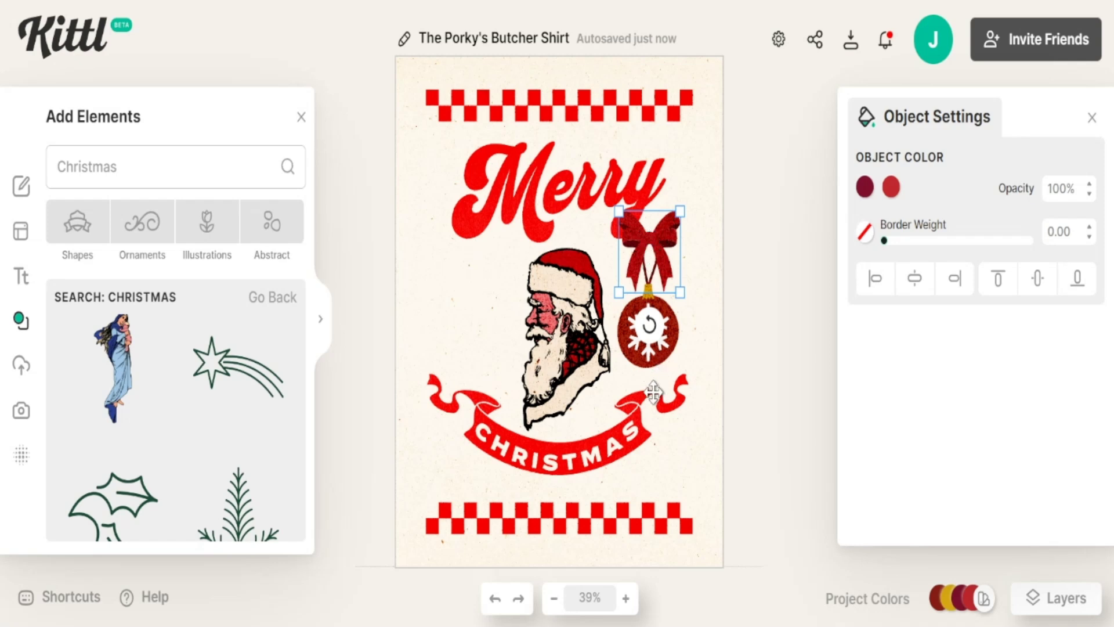
left_click(632, 351, "shift")
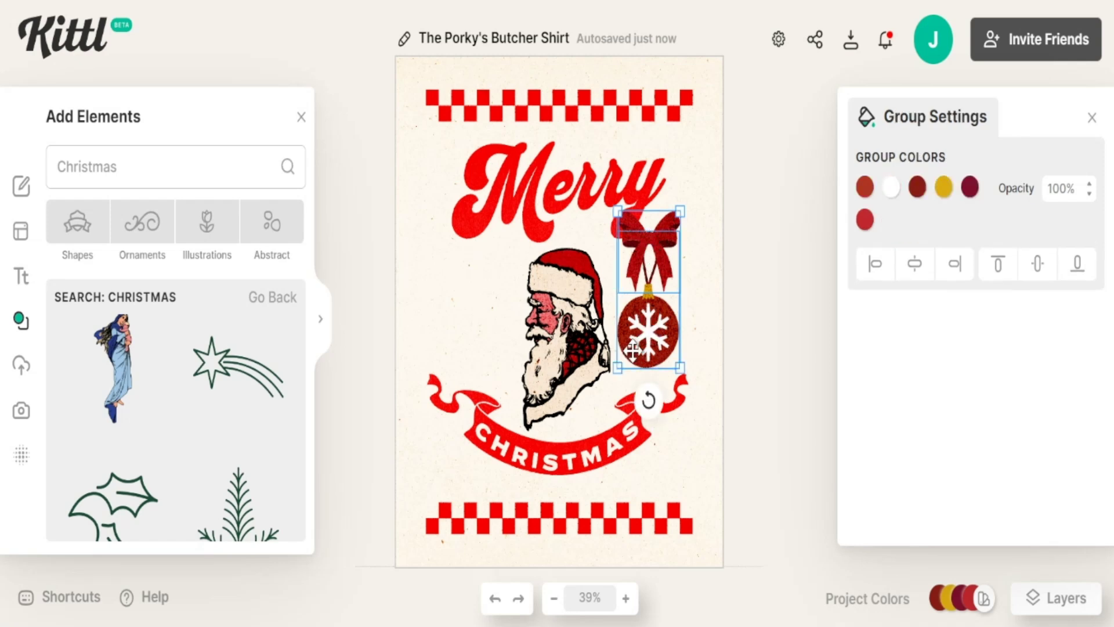
right_click(644, 354)
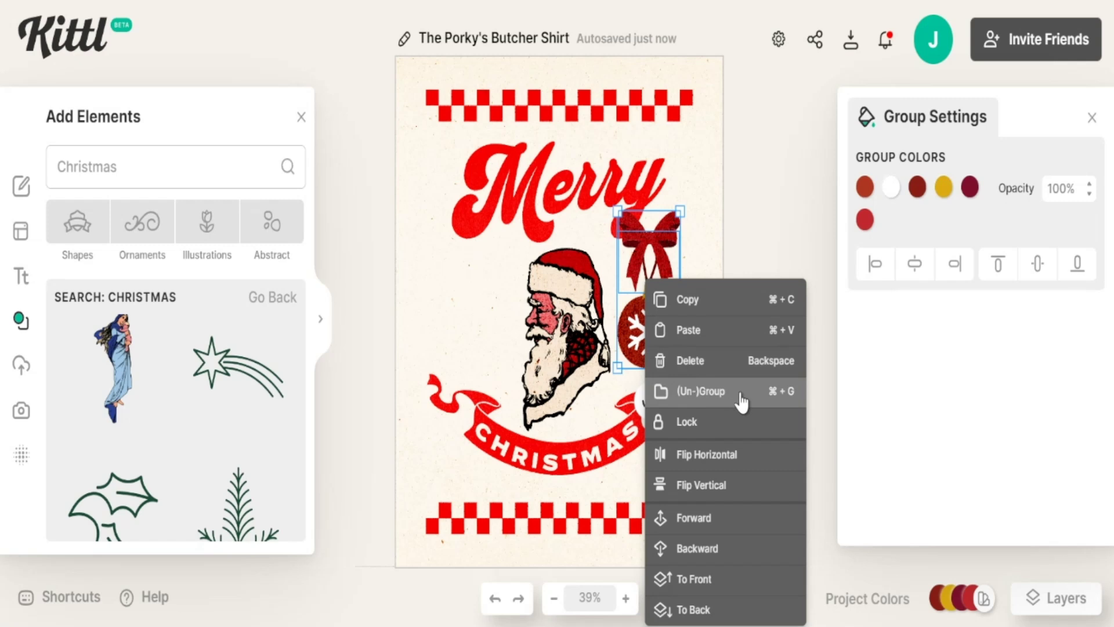
left_click(776, 391)
- Scale the grouped bow and ornament down slightly and place it to the right of Santa, between the Merry title and the banner
left_click_drag(633, 264, 661, 270)
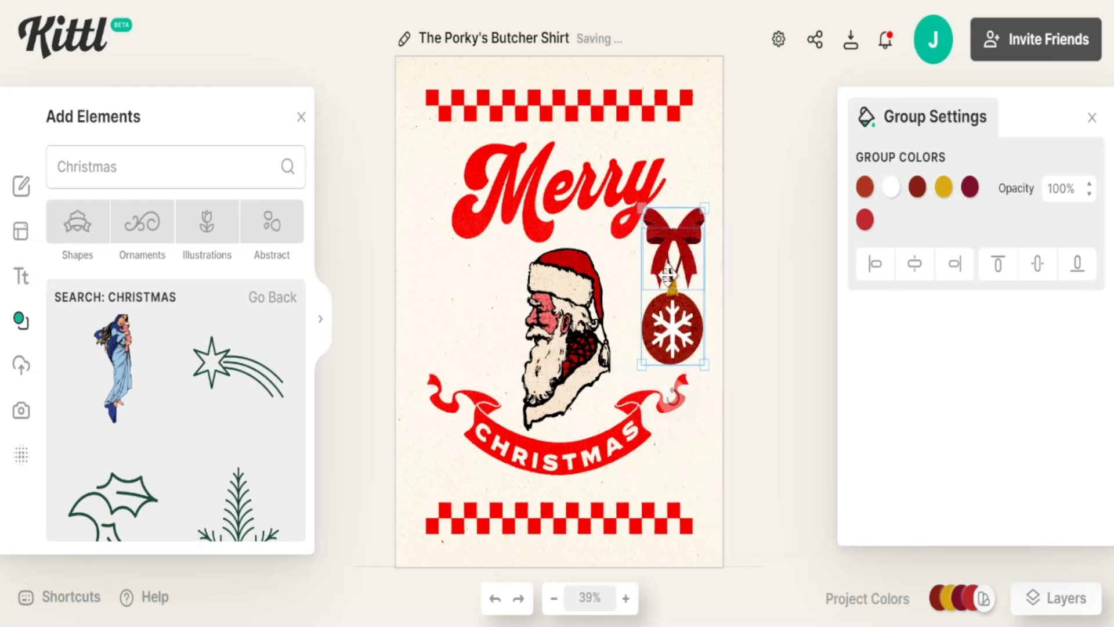
left_click(667, 293)
left_click_drag(679, 319, 658, 319)
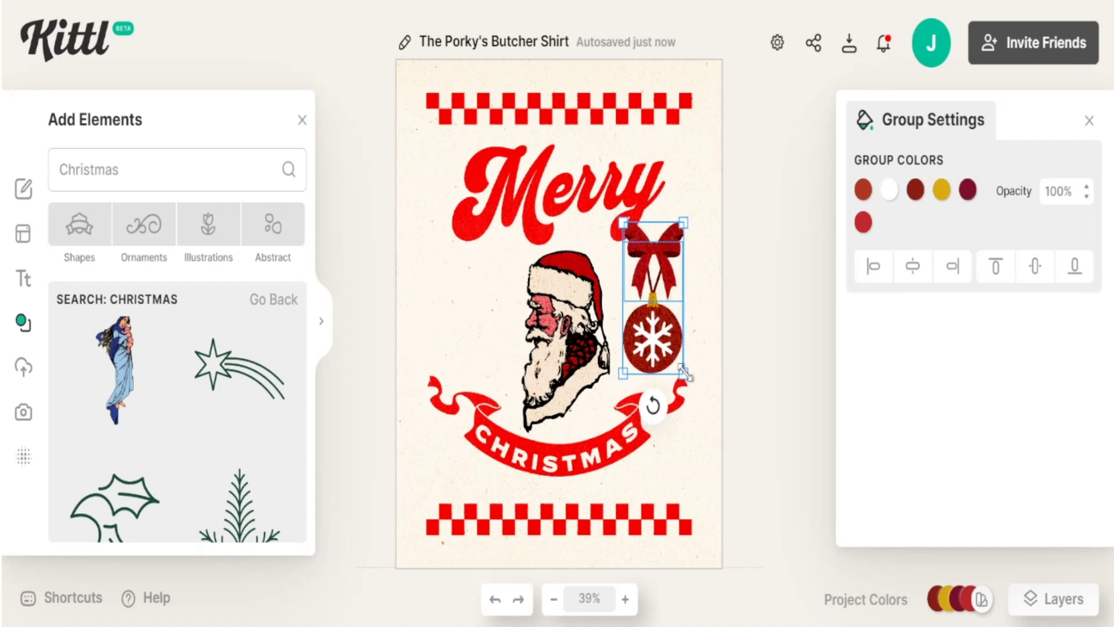
left_click_drag(658, 343, 664, 347)
left_click_drag(633, 235, 636, 237)
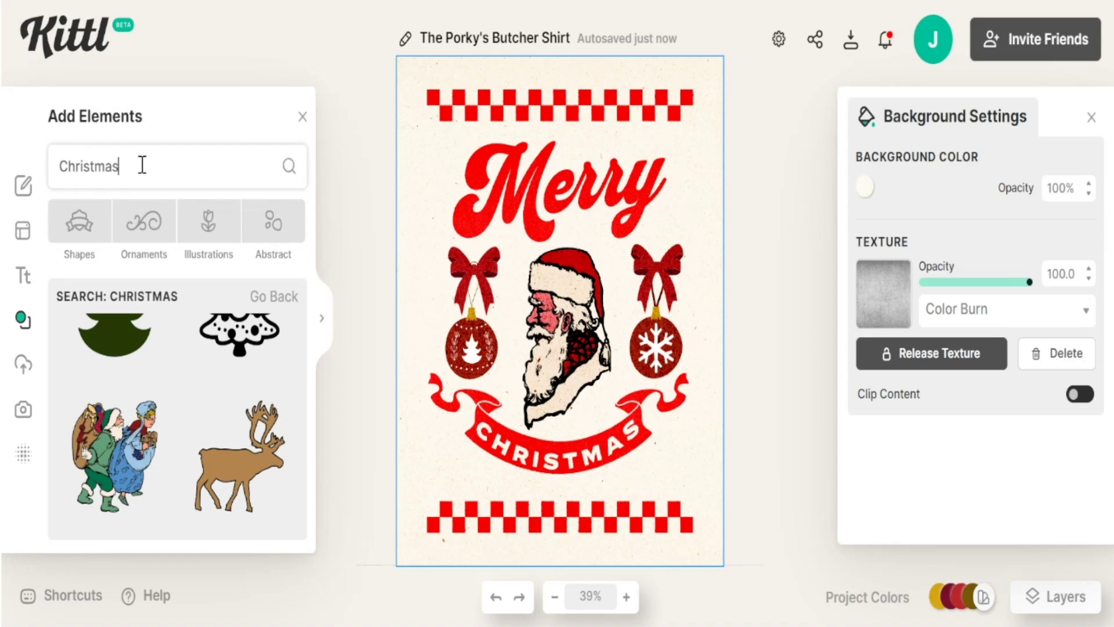
- Search the elements for "Christmas candy canes" and add the striped candy cane with the dark outline to the design
type("ca")
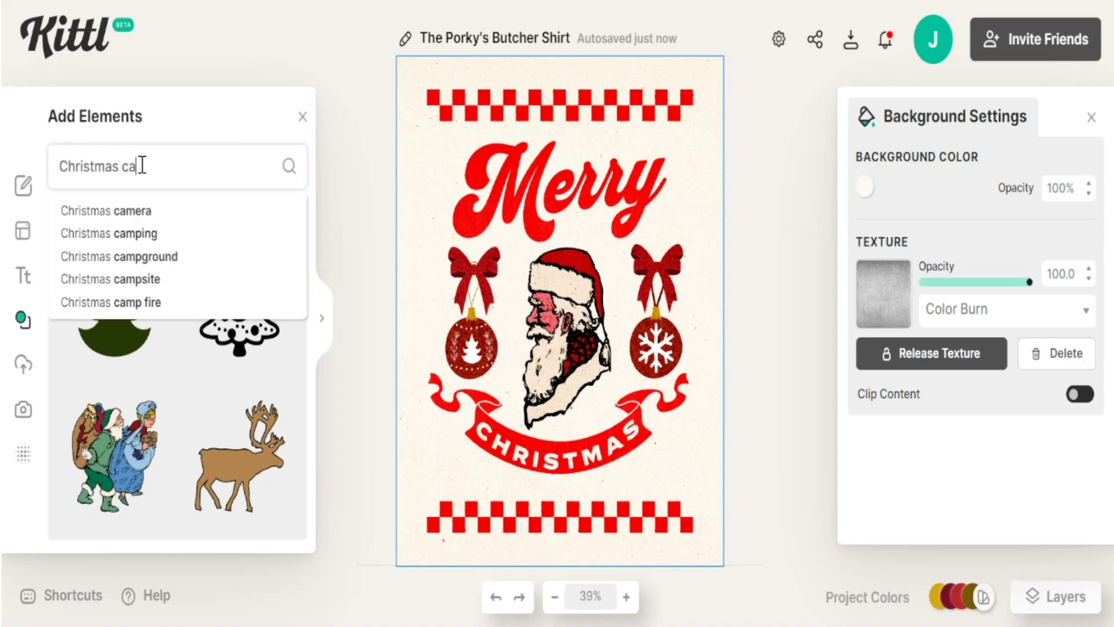
type("ndy canes")
key("Return")
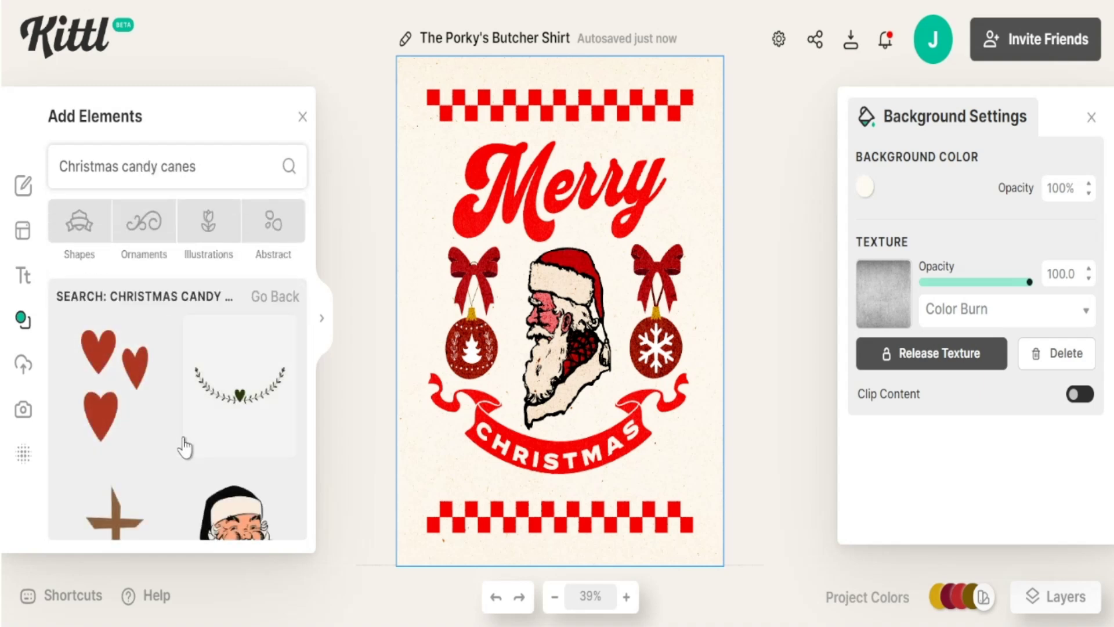
scroll(185, 447, "down", 10)
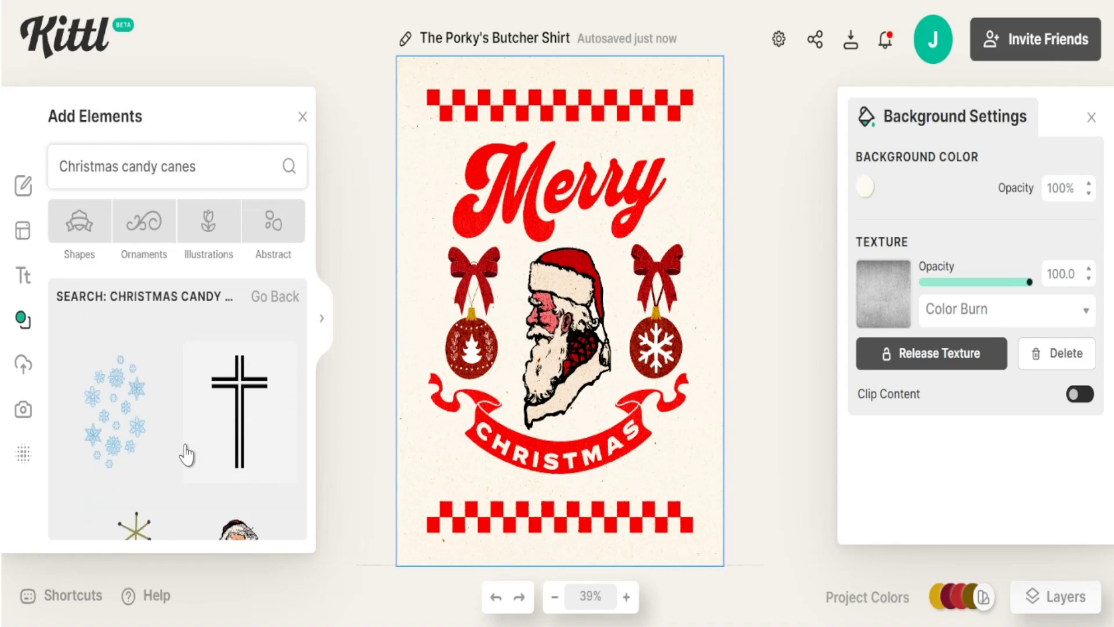
left_click(262, 423)
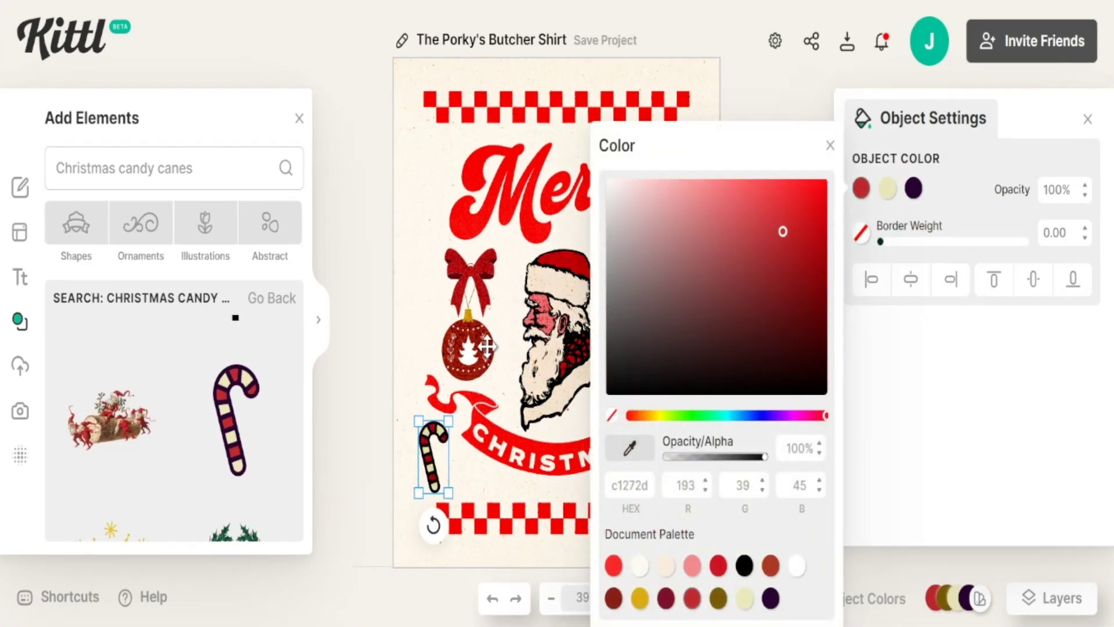
- Sample a new red for the candy cane and set its cream stripes to the off-white fefaf3 from the document palette
left_click(629, 448)
left_click(831, 145)
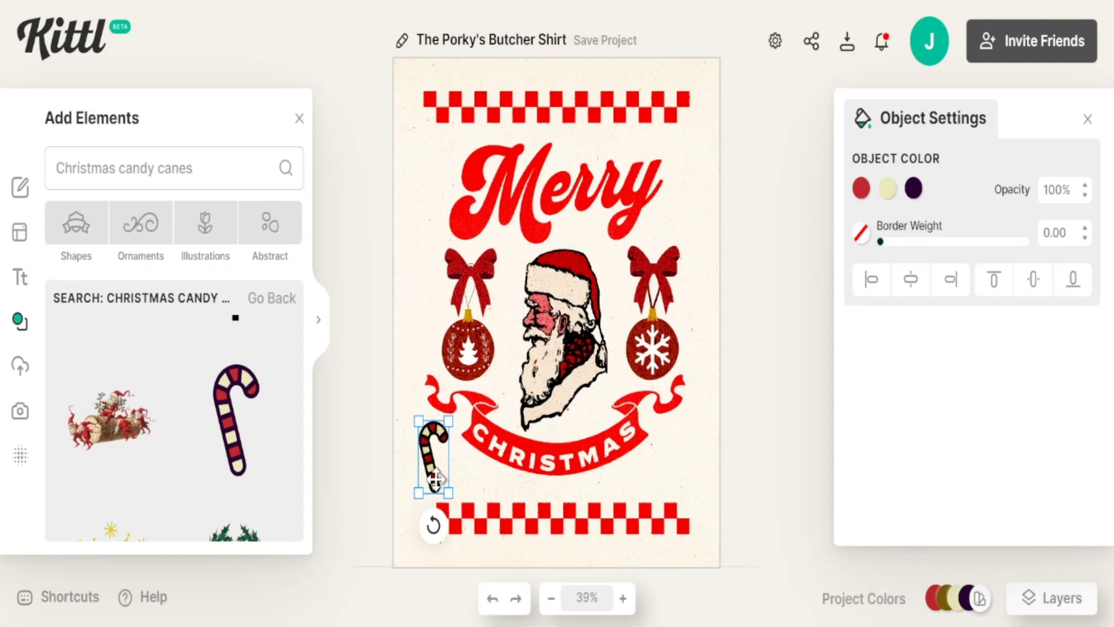
left_click(887, 188)
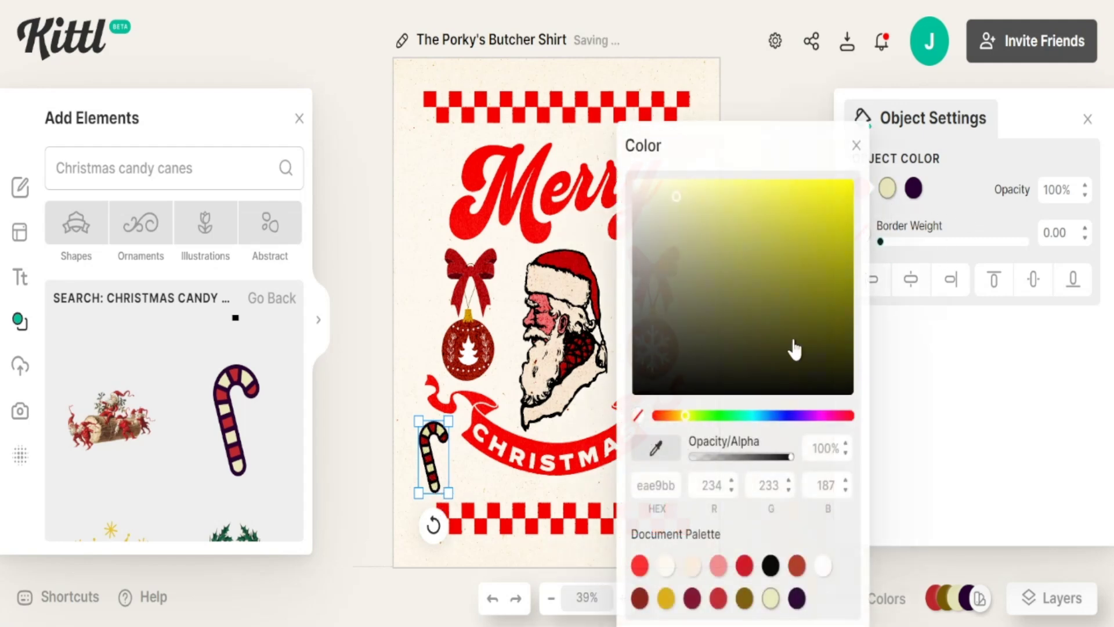
left_click(667, 566)
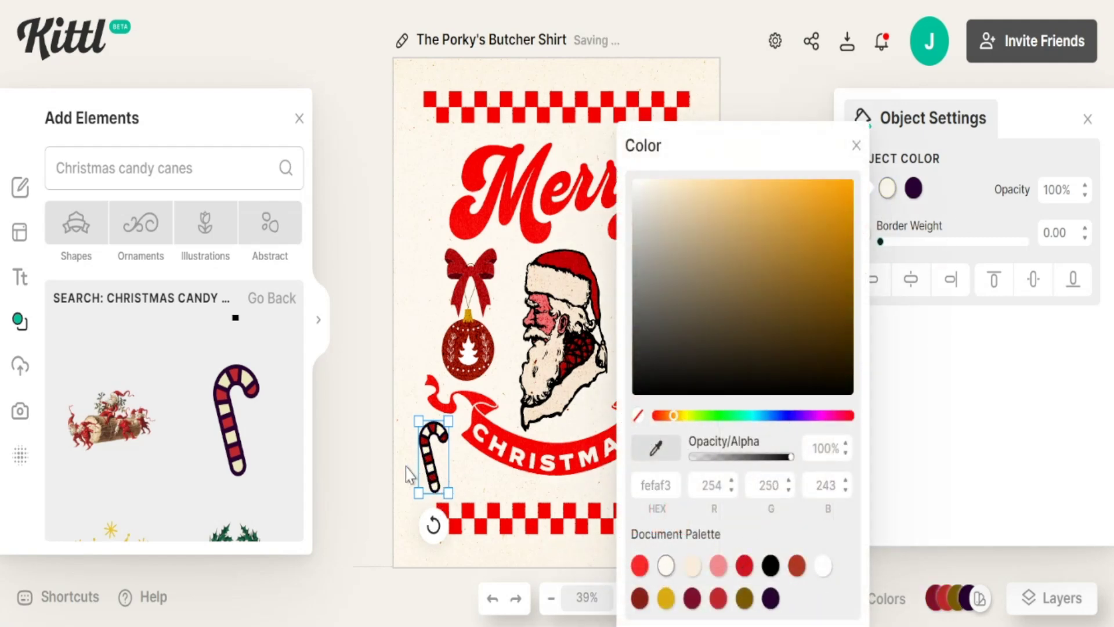
left_click(405, 468)
left_click(437, 469)
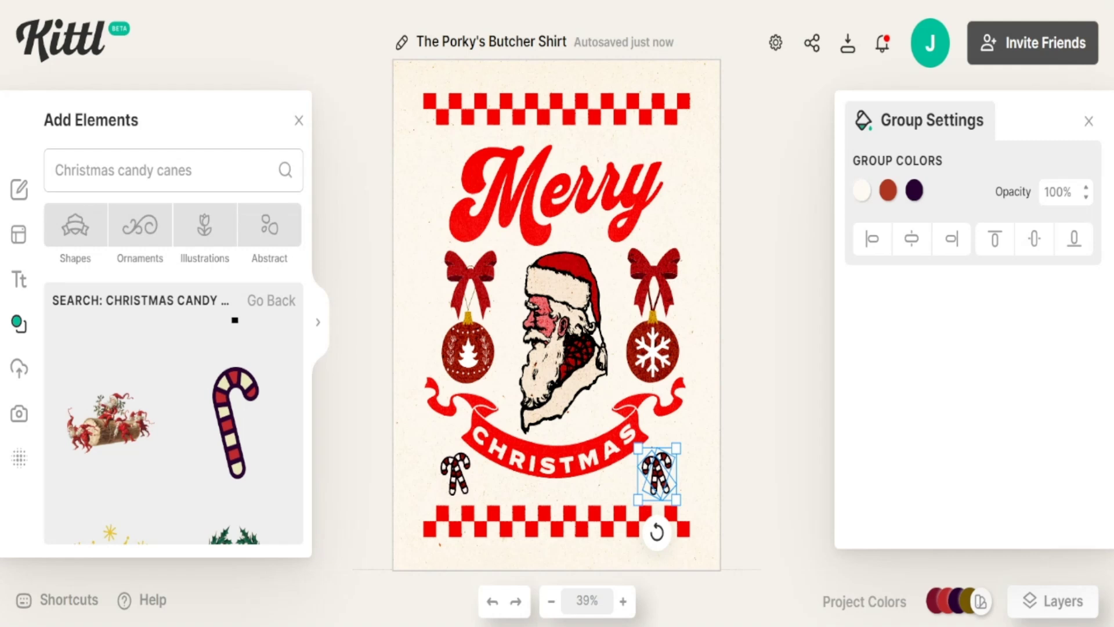
left_click(703, 470)
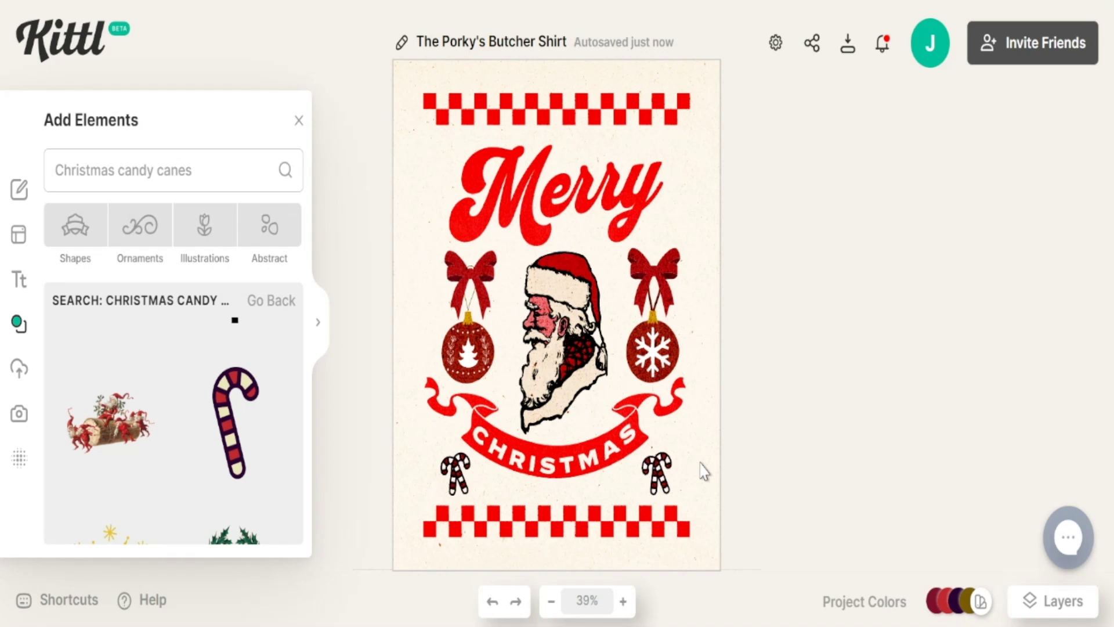
- Try the Flag and Wave transformations on the Merry title
left_click(535, 185)
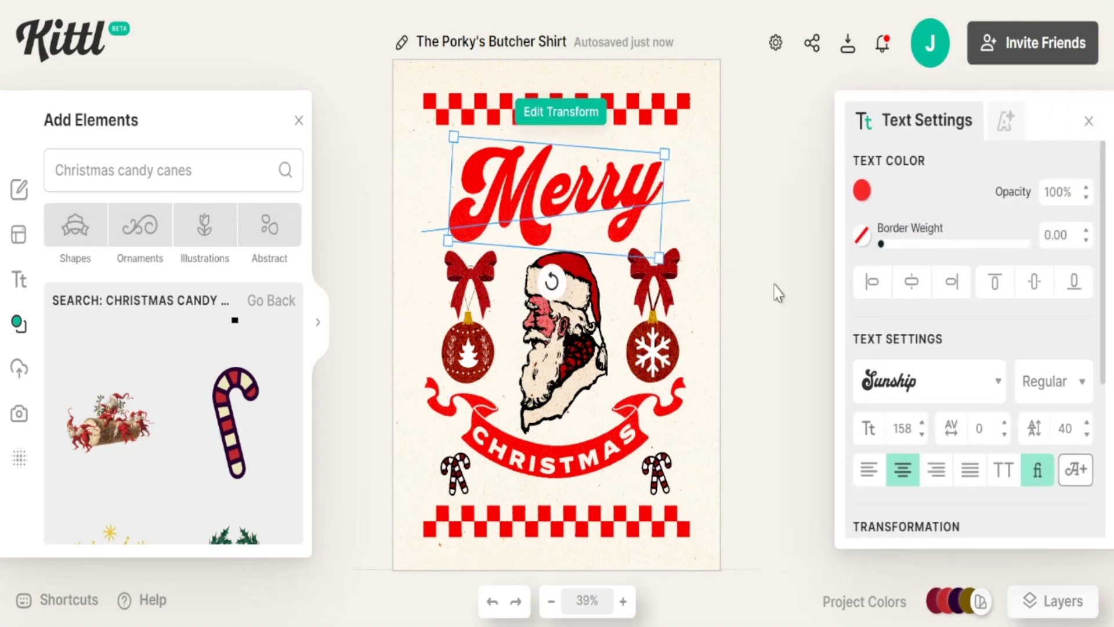
scroll(914, 352, "down", 2)
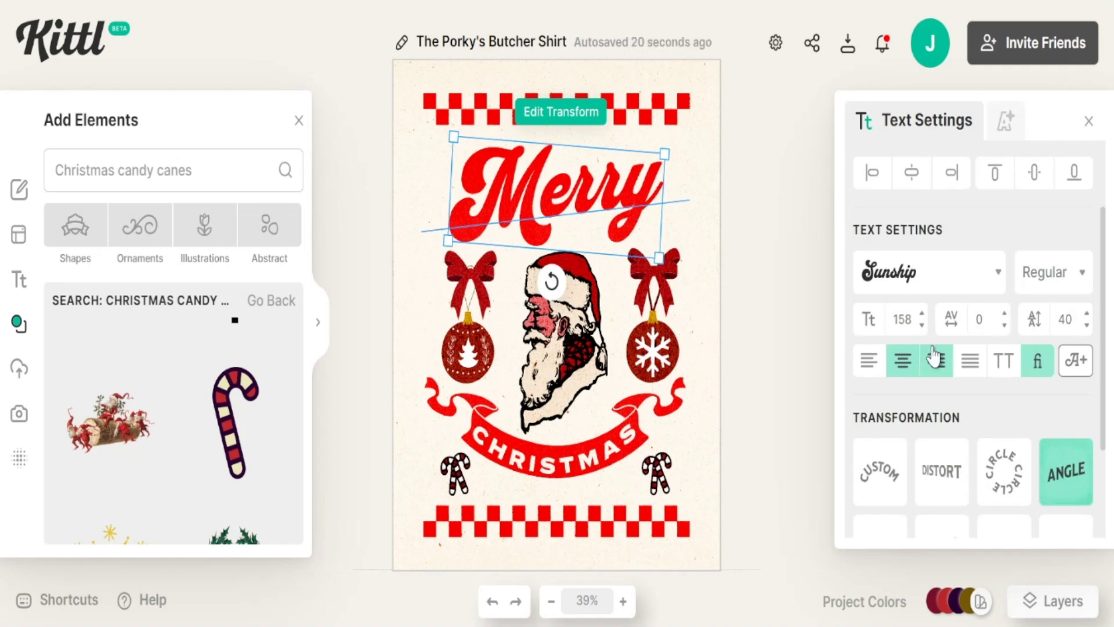
scroll(923, 352, "down", 3)
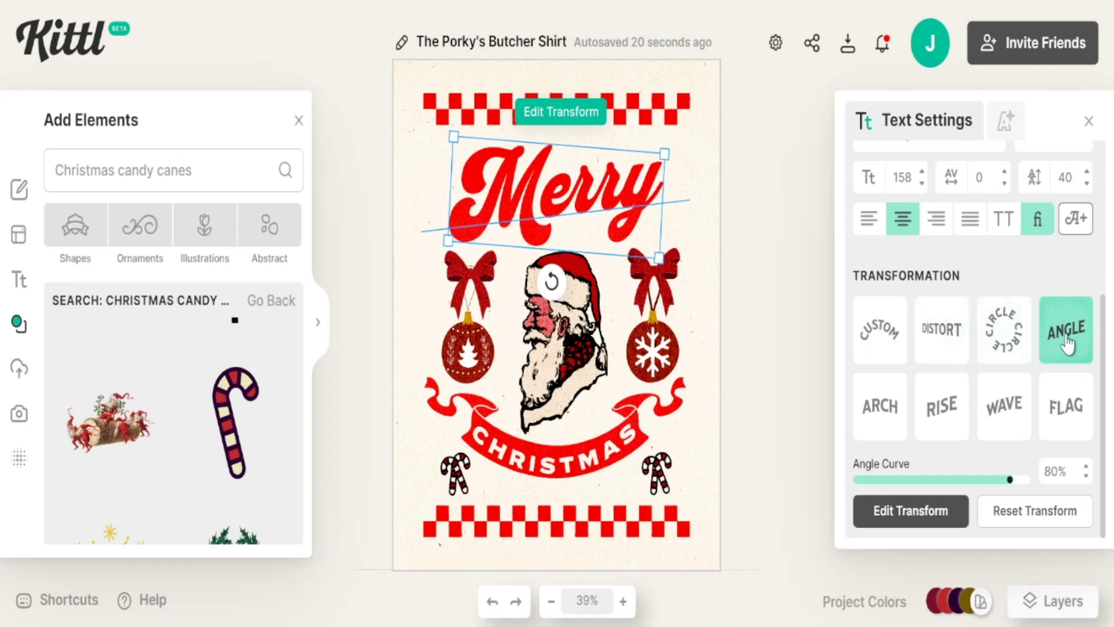
left_click(1067, 426)
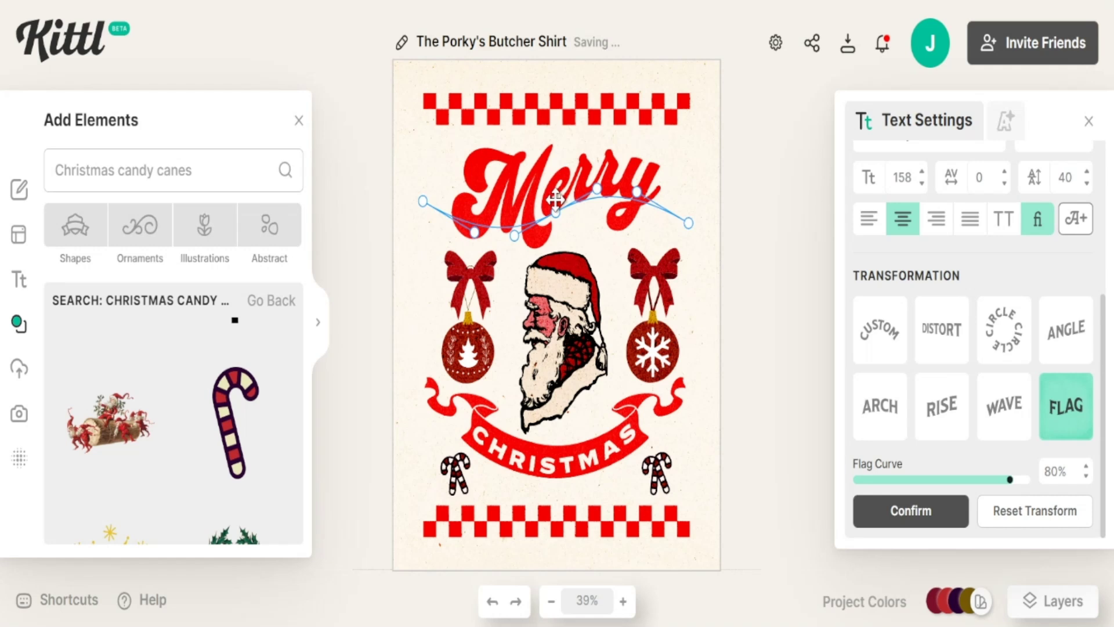
left_click(1004, 427)
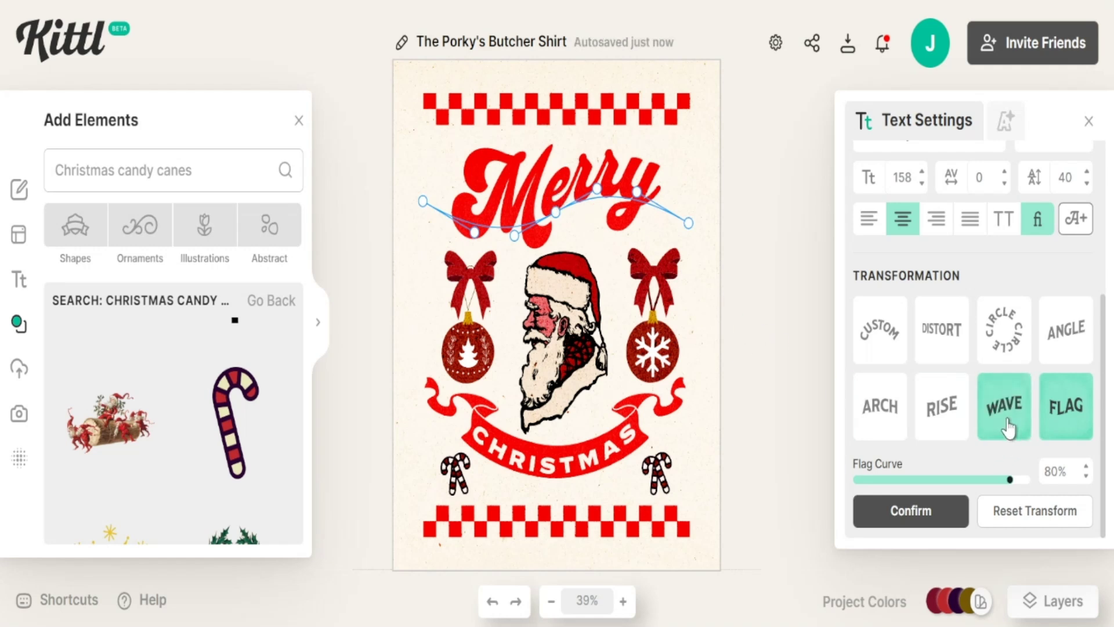
- Try the Rise transformation on the Merry title, reshape its curve points, and switch back to the Angle transformation
left_click(935, 428)
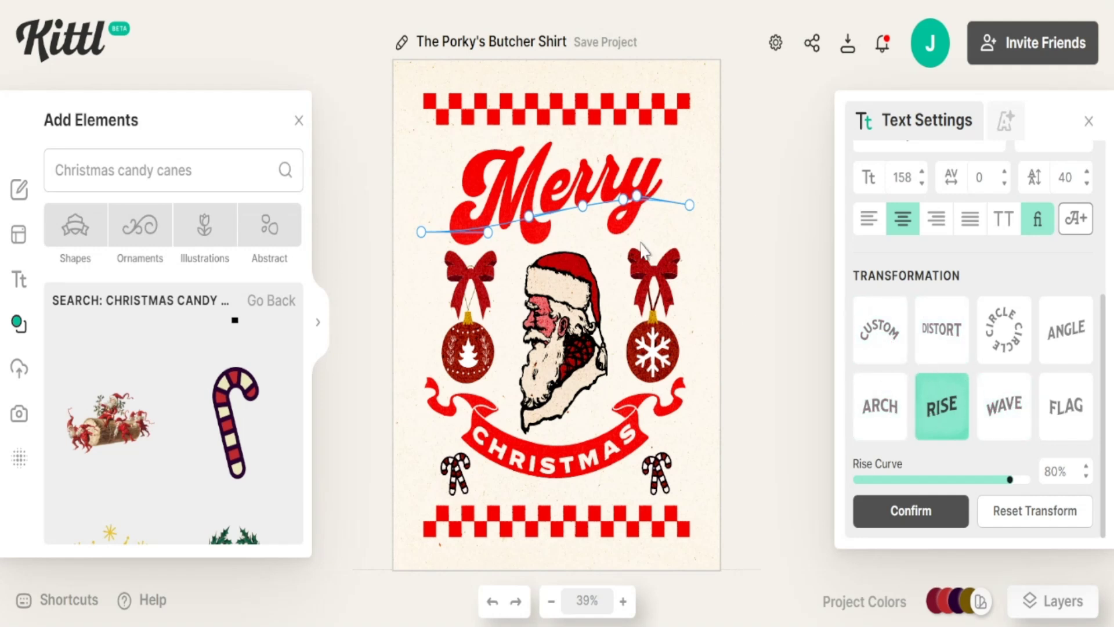
left_click_drag(418, 232, 400, 249)
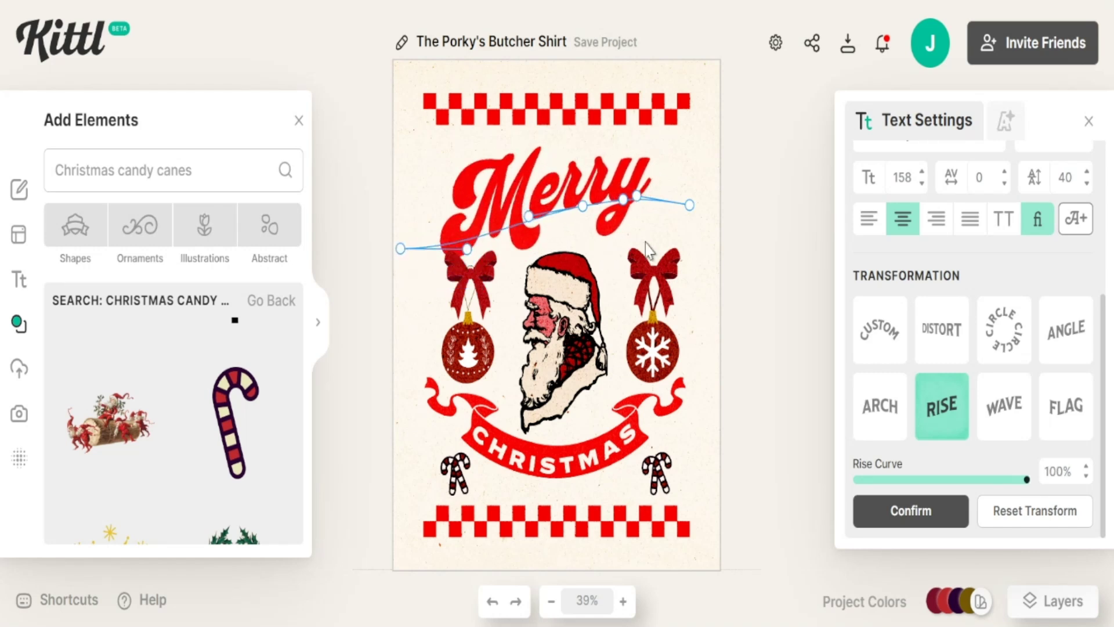
left_click_drag(623, 199, 622, 234)
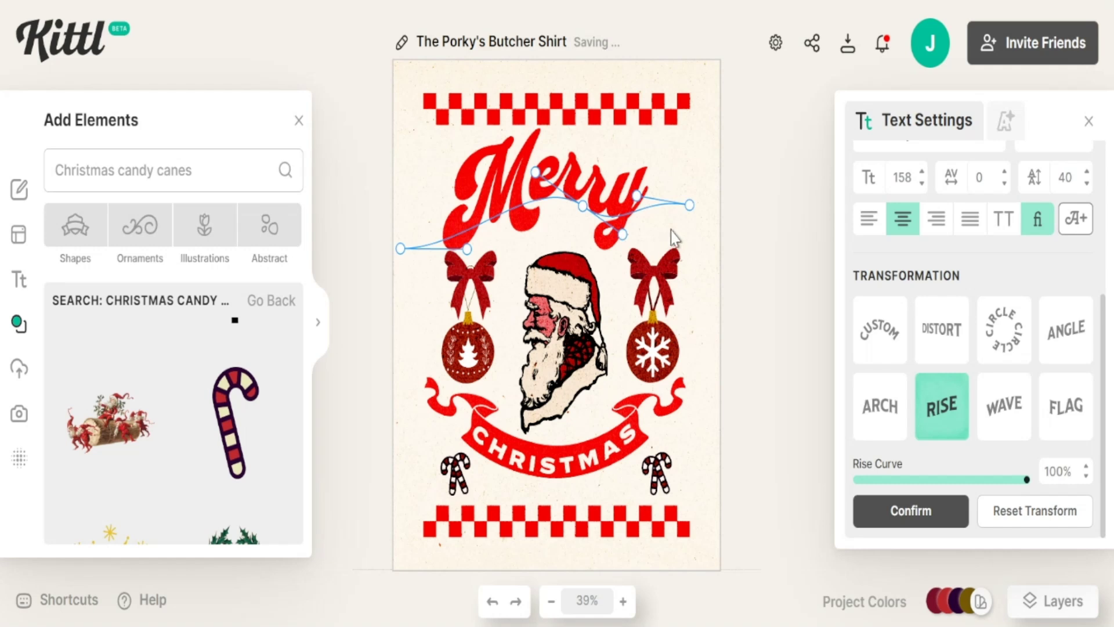
left_click_drag(636, 192, 665, 164)
mouse_move(535, 173)
left_mouse_down()
mouse_move(531, 195)
mouse_move(537, 179)
left_mouse_up()
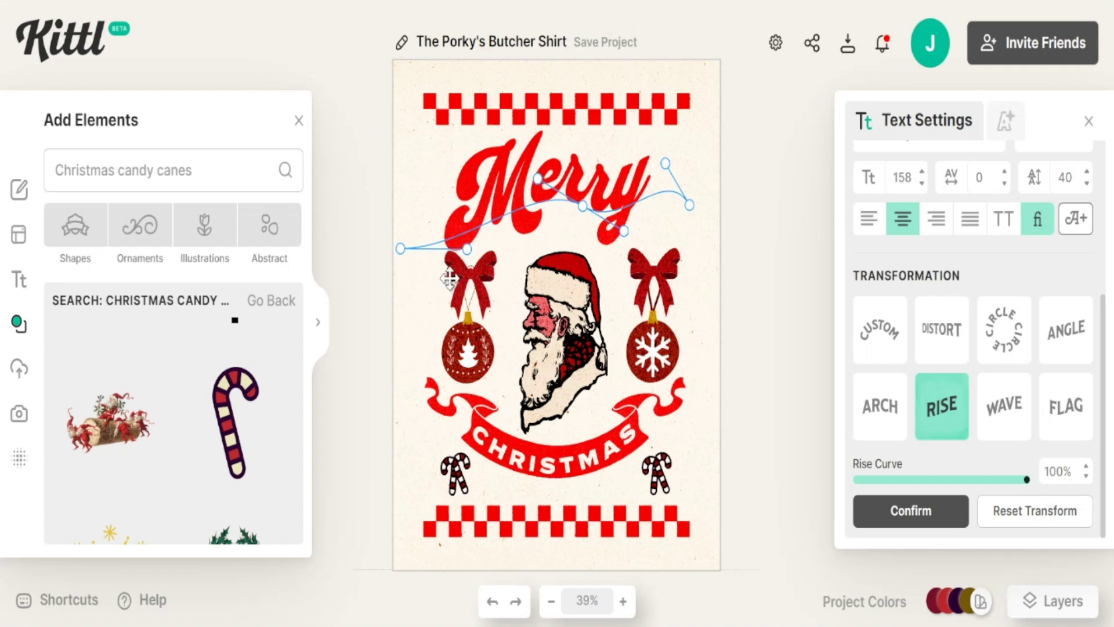
left_click_drag(465, 250, 463, 242)
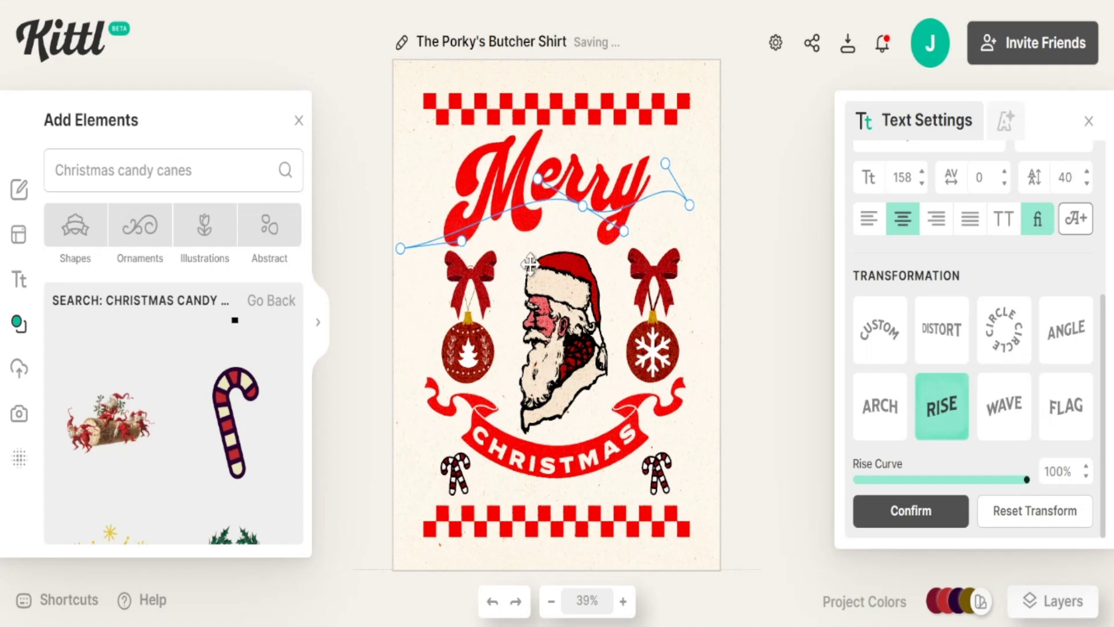
left_click(1066, 353)
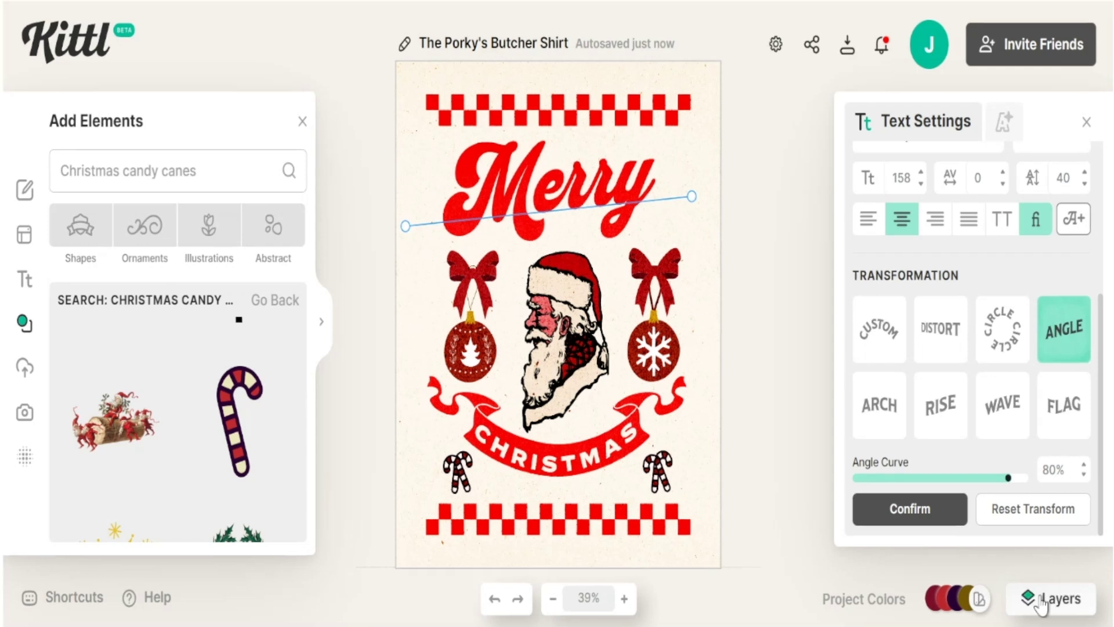
- Show the layers and toggle the Background layer's visibility off and on twice to compare the design without it
left_click(1039, 590)
scroll(1023, 503, "down", 5)
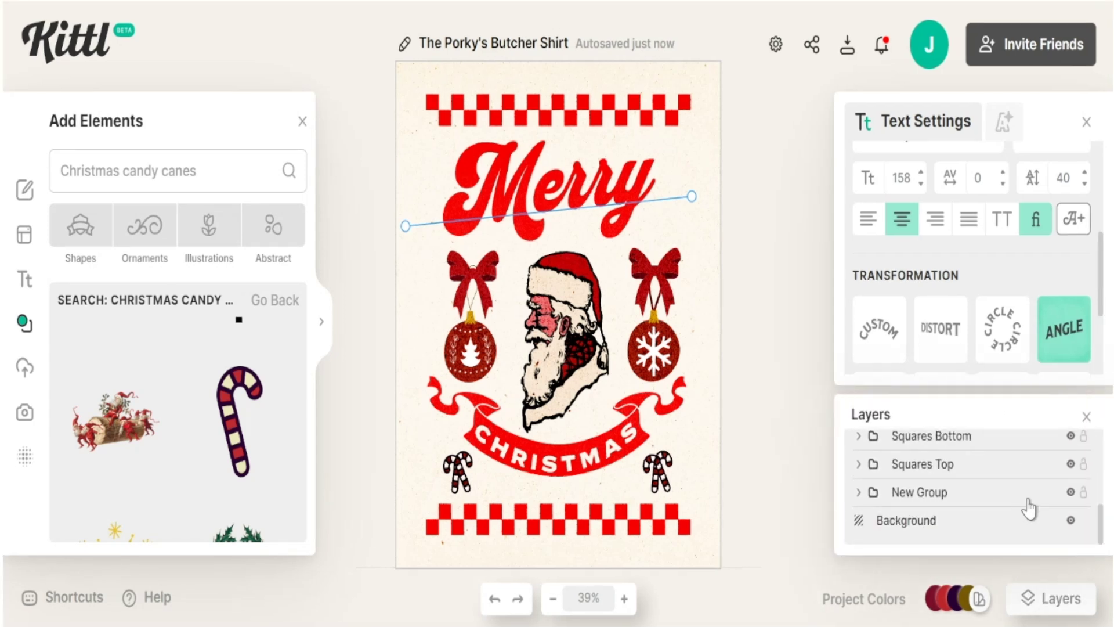
left_click(1071, 520)
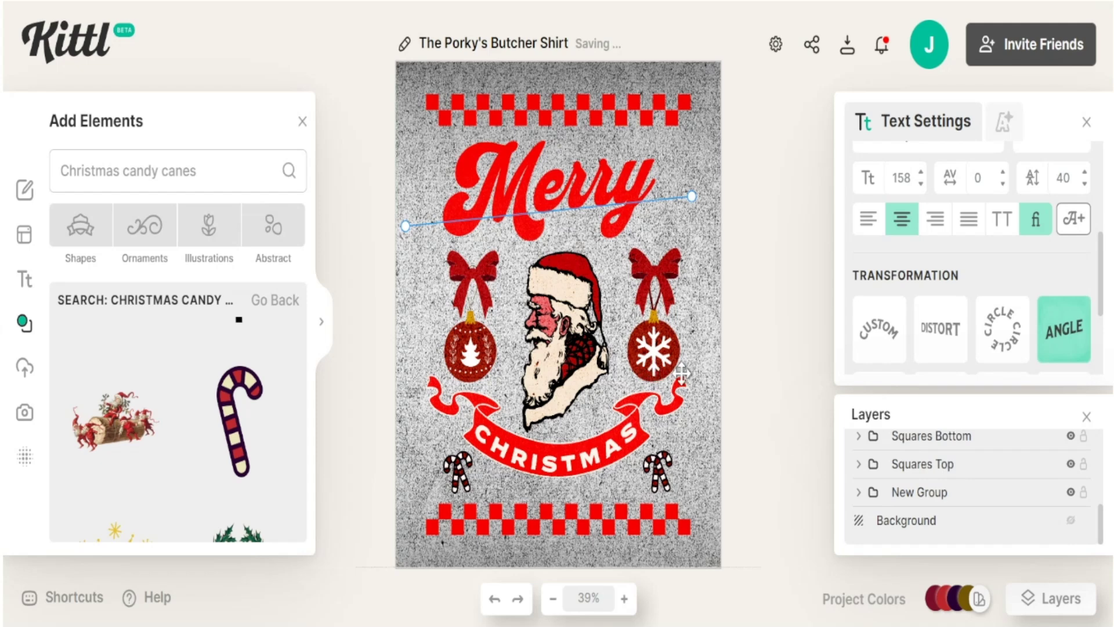
left_click(1070, 520)
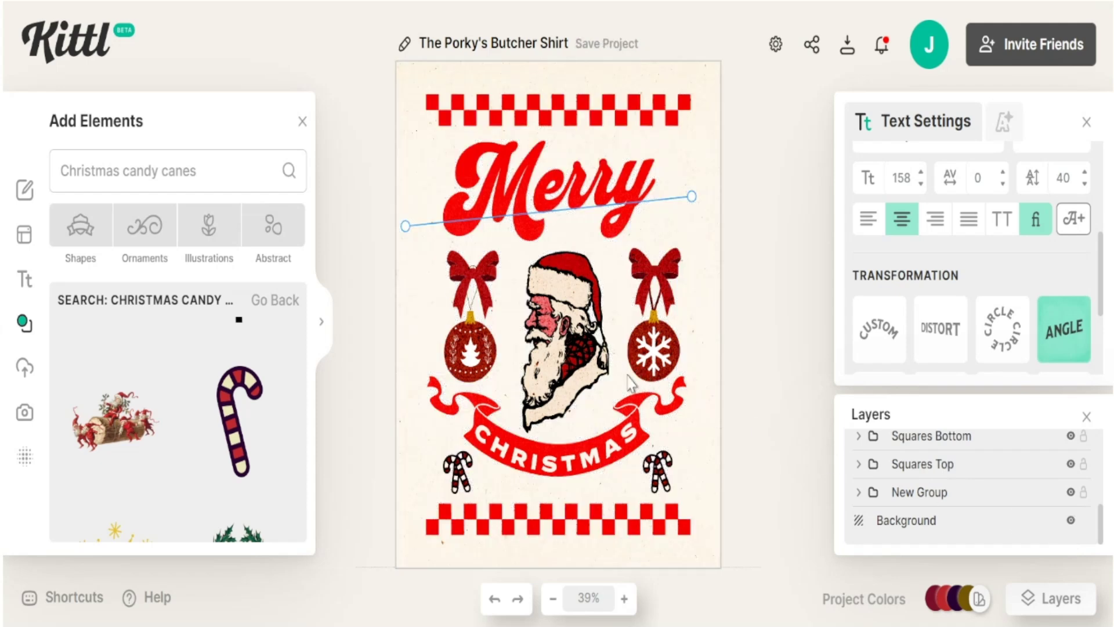
left_click(1071, 523)
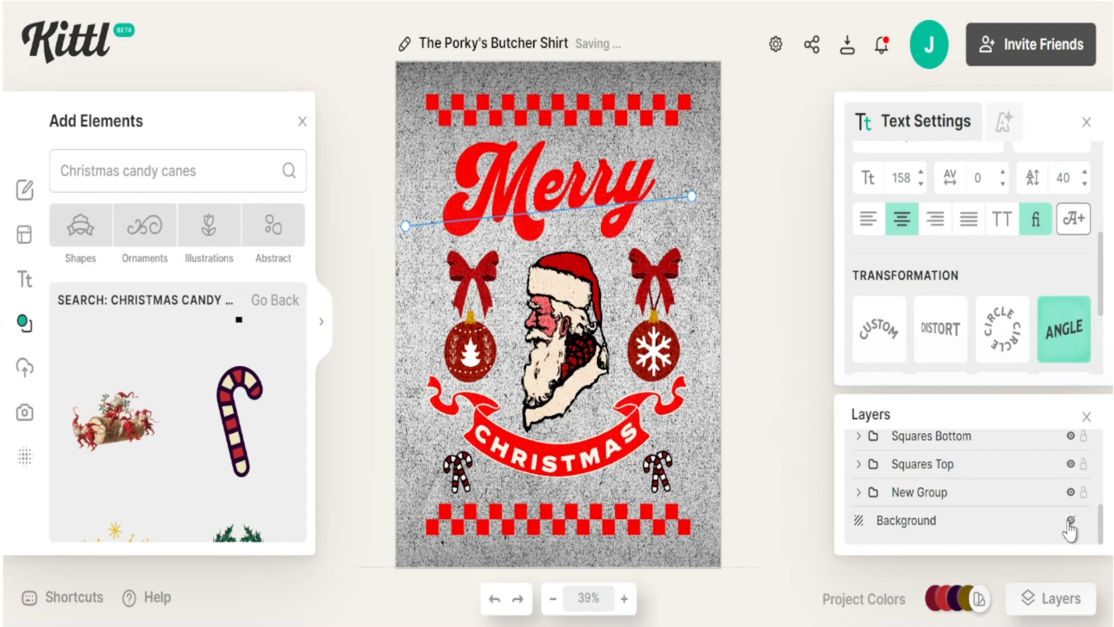
left_click(1071, 523)
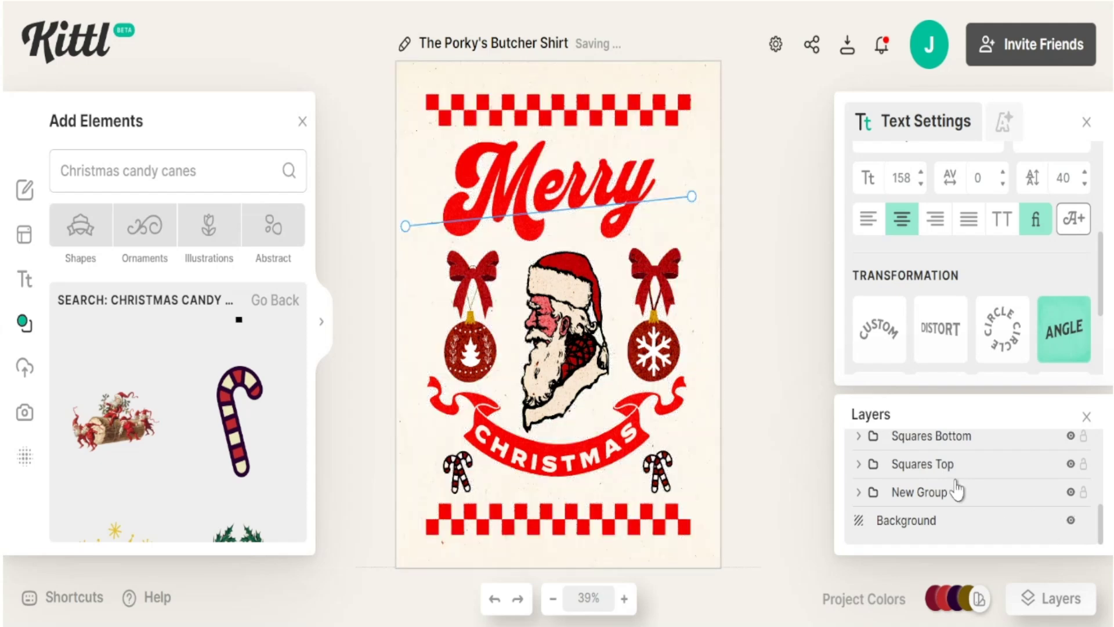
- Select the background and turn on Clip Content for its texture
scroll(957, 490, "up", 5)
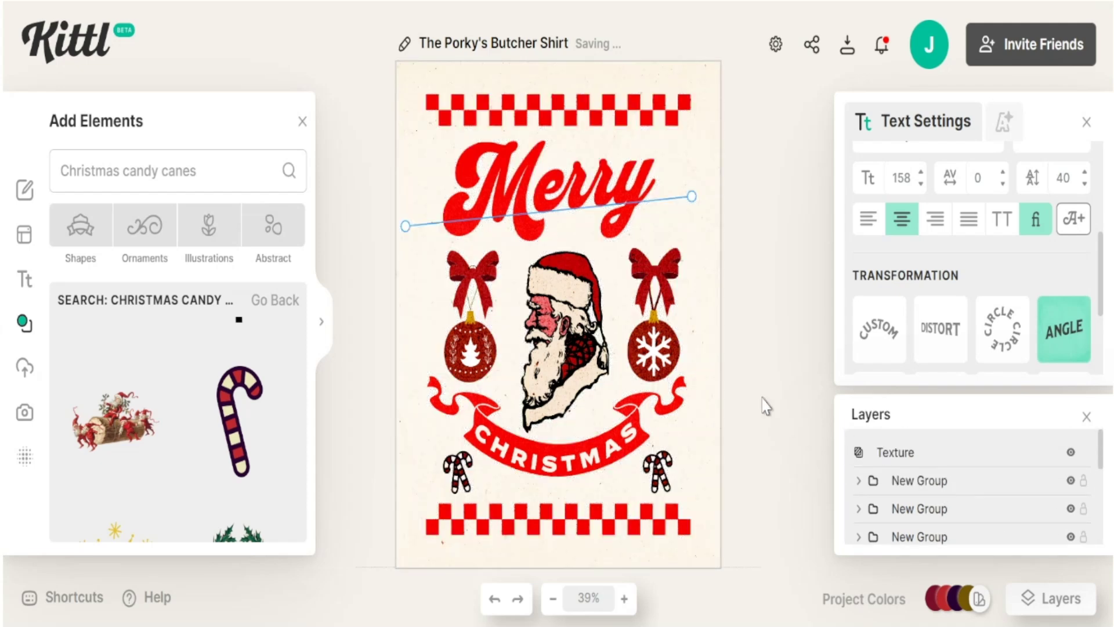
left_click(405, 372)
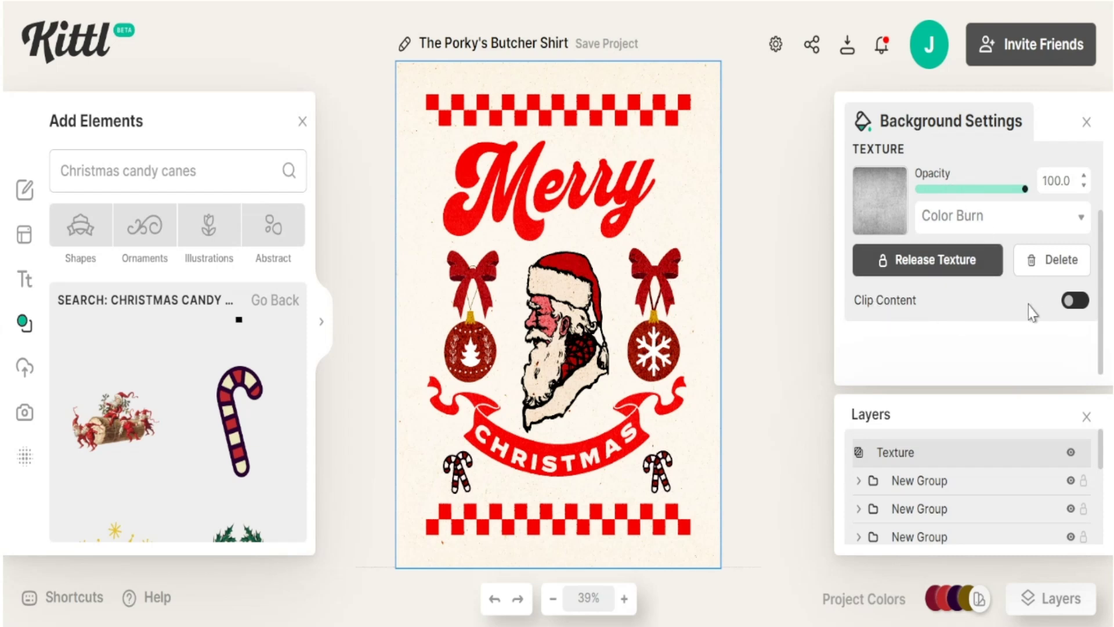
left_click(1071, 300)
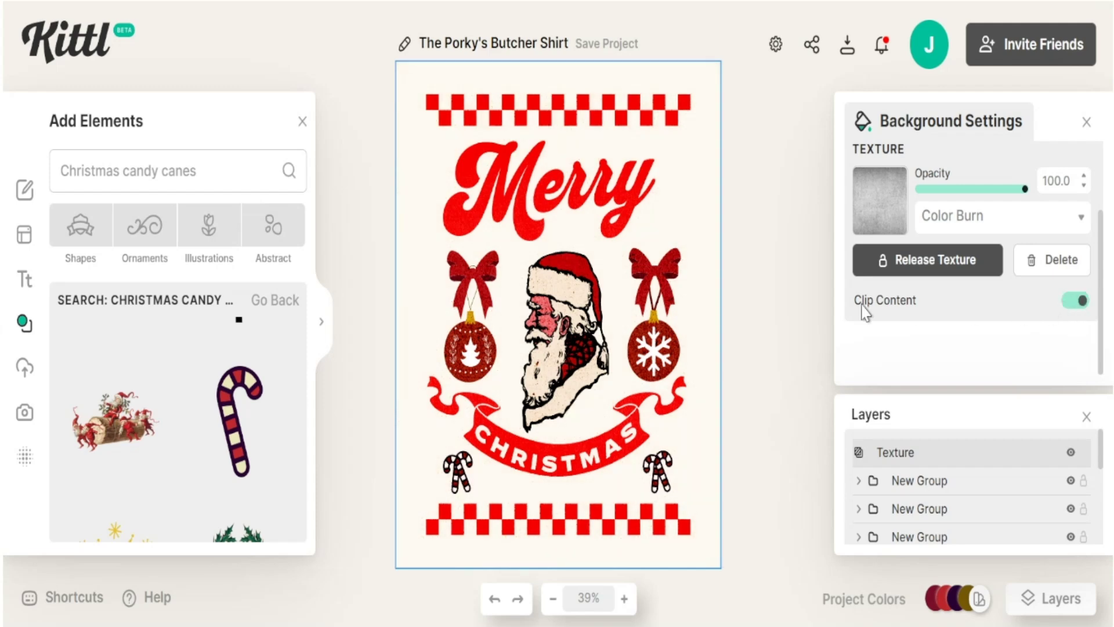
- Toggle the Background layer's visibility off and on to check the design with its texture clipped
scroll(1048, 528, "down", 5)
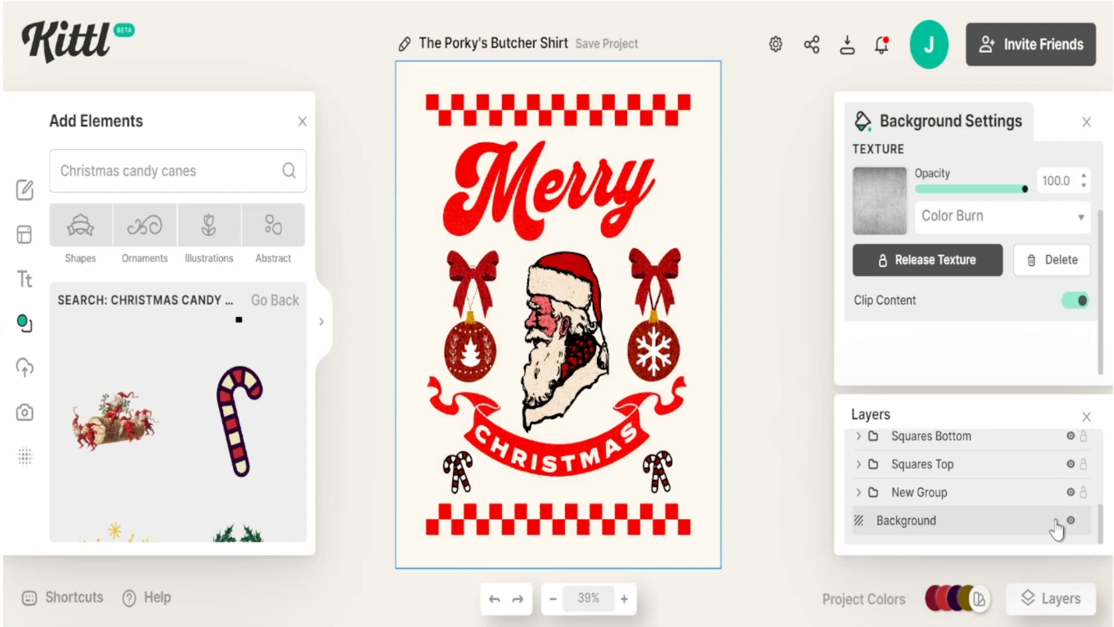
left_click(1071, 521)
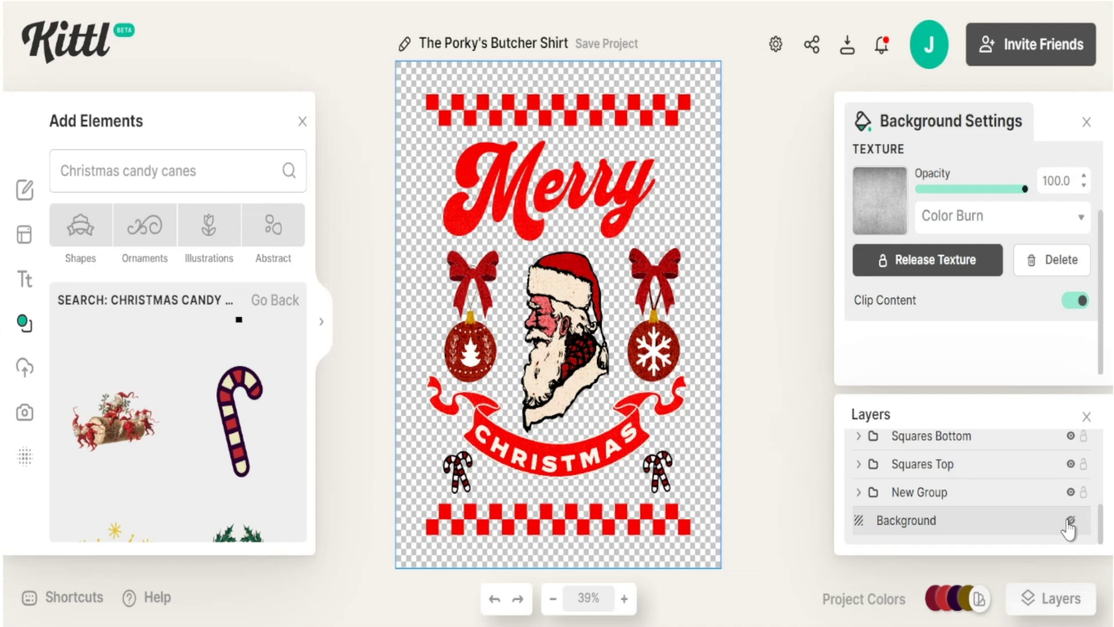
left_click(1071, 522)
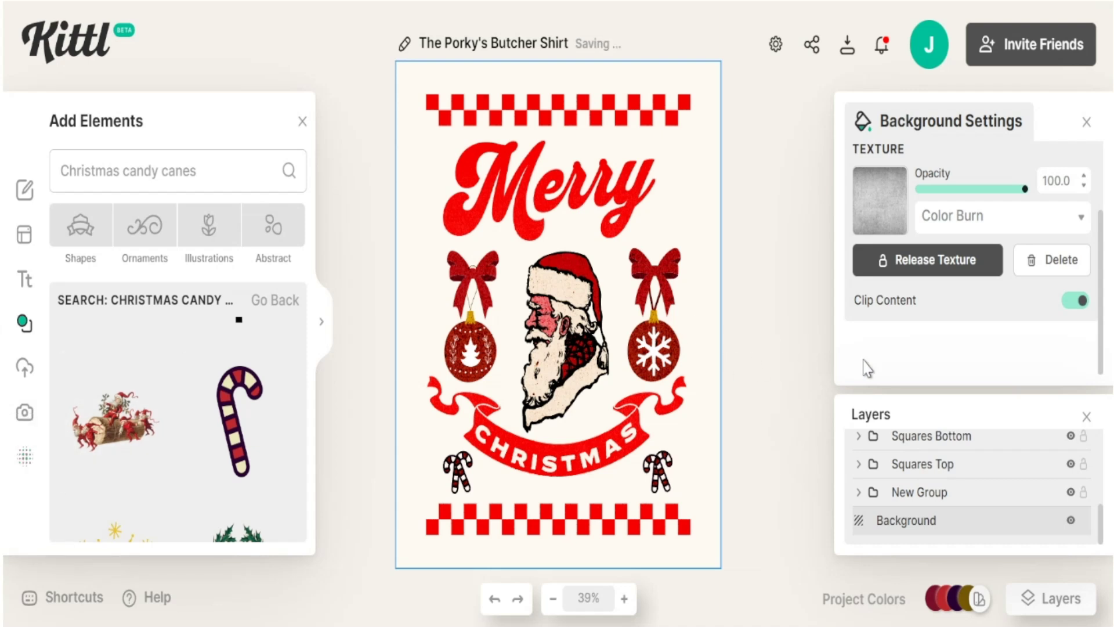
- Turn off the texture's Clip Content to compare with the Background layer shown and hidden, then turn it back on with the background hidden
left_click(1072, 302)
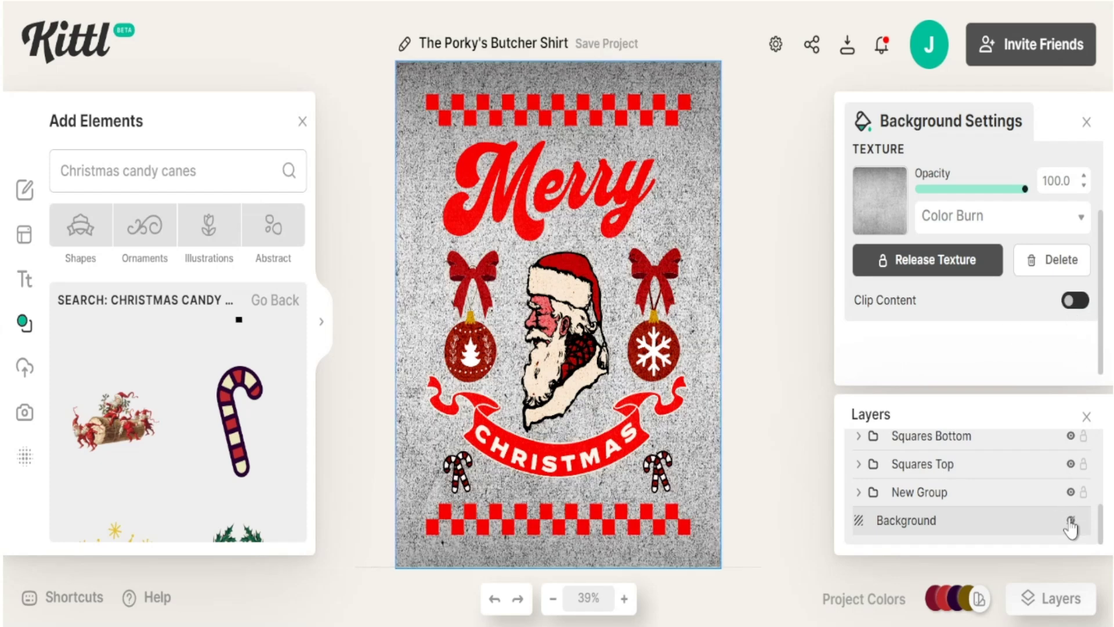
left_click(1071, 522)
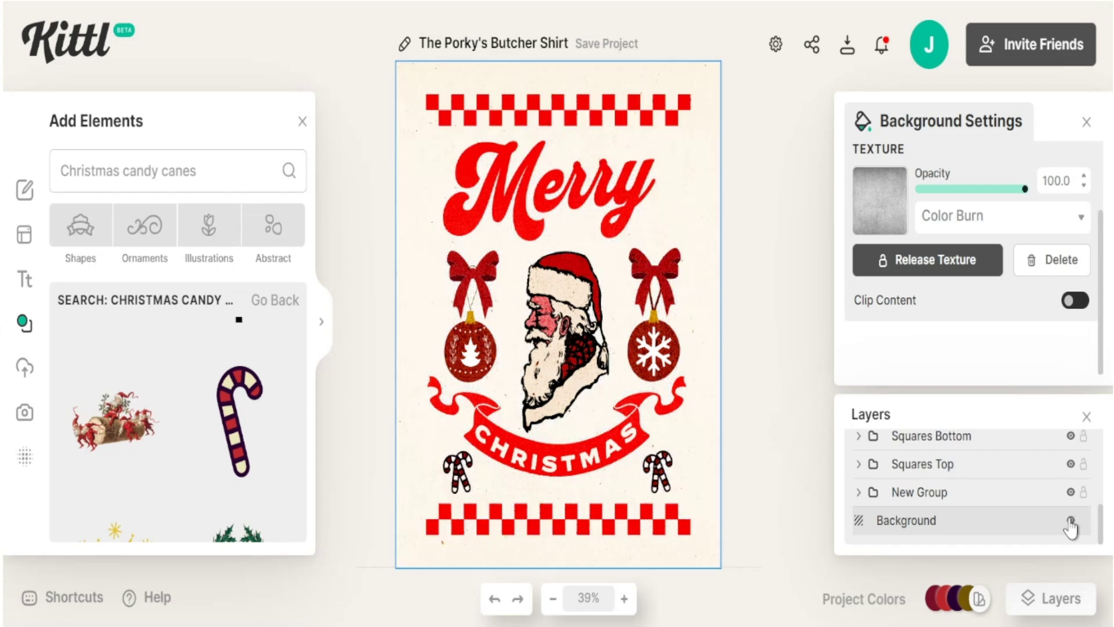
left_click(1071, 522)
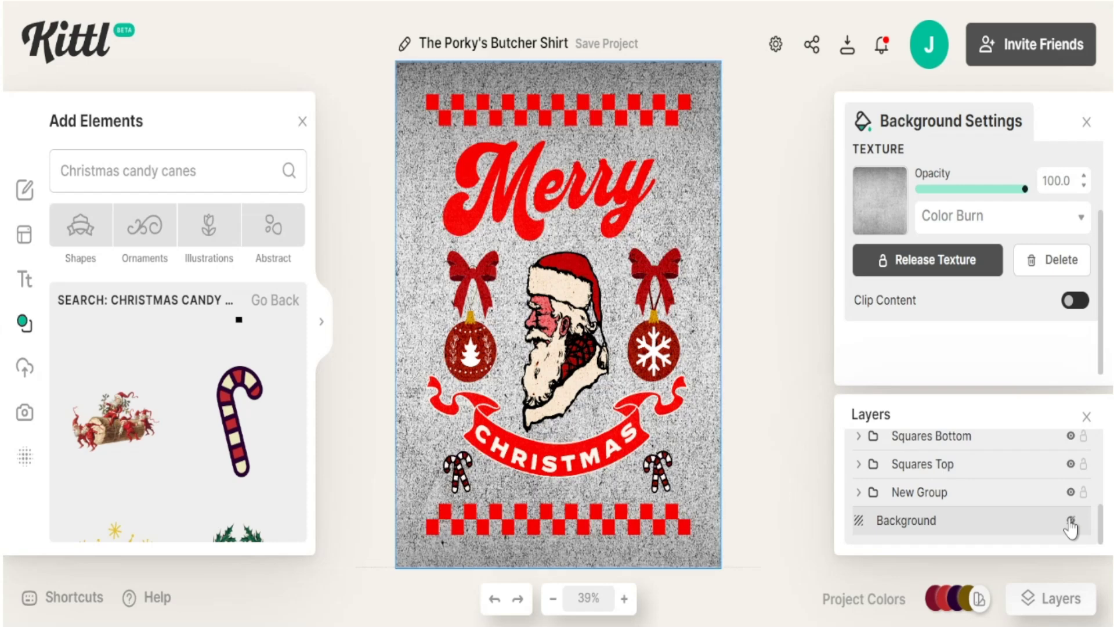
left_click(1071, 302)
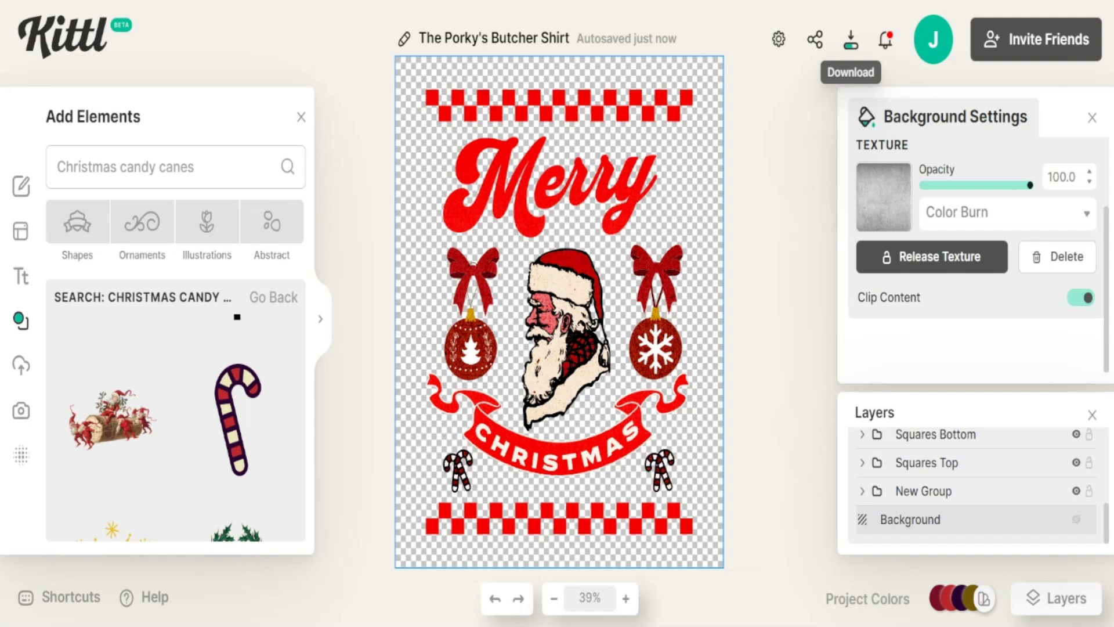
- Download the design as SVG and PNG with Remove Background and Optimize Quality enabled
left_click(851, 41)
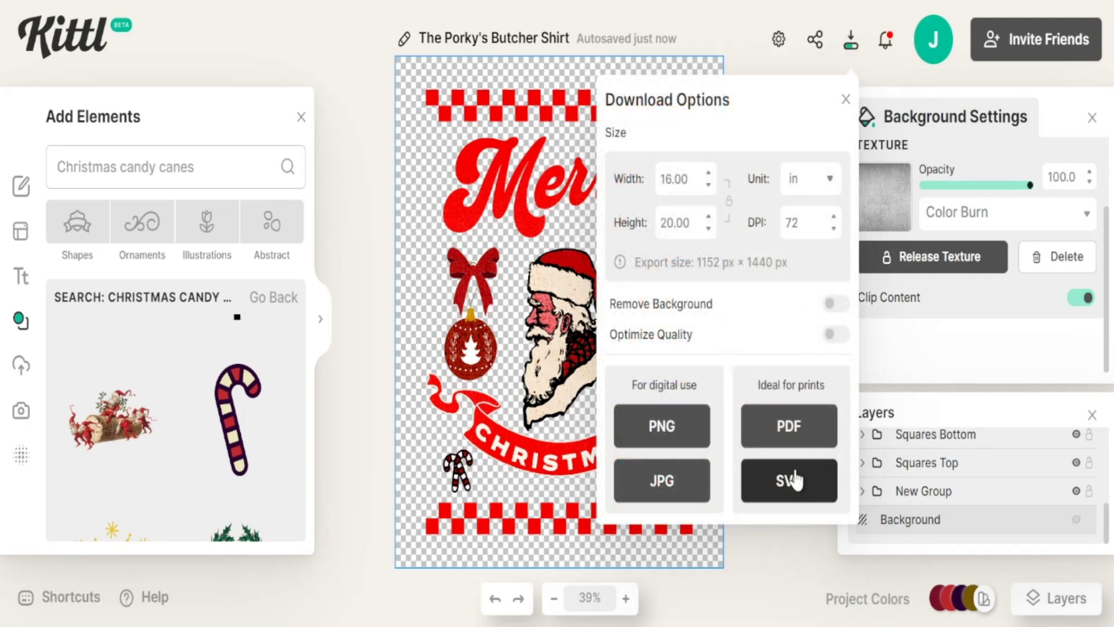
left_click(831, 305)
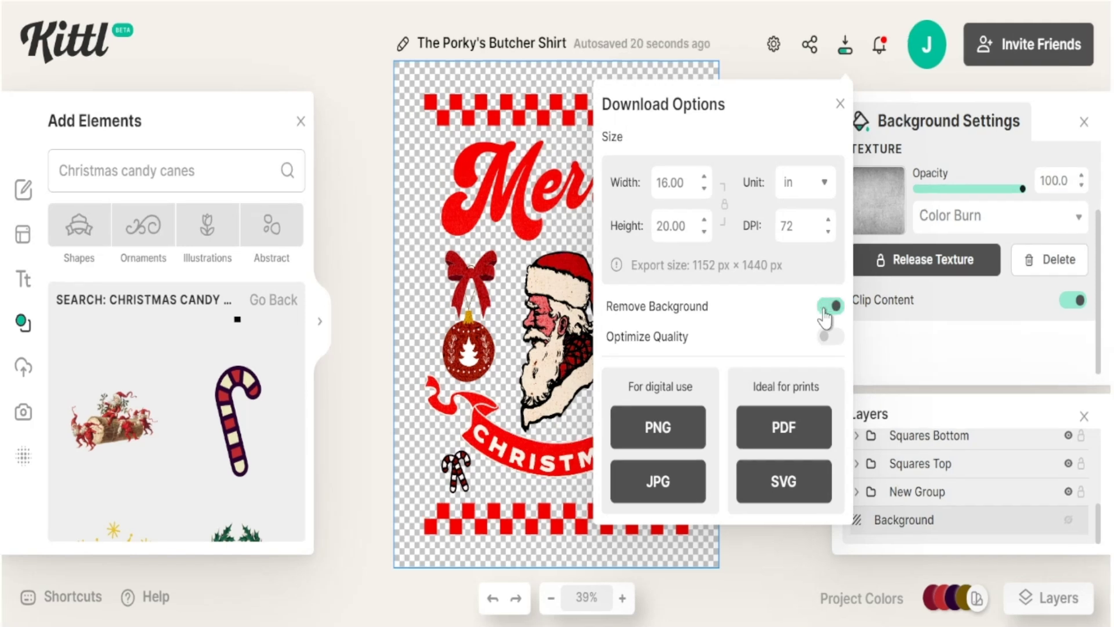
left_click(827, 339)
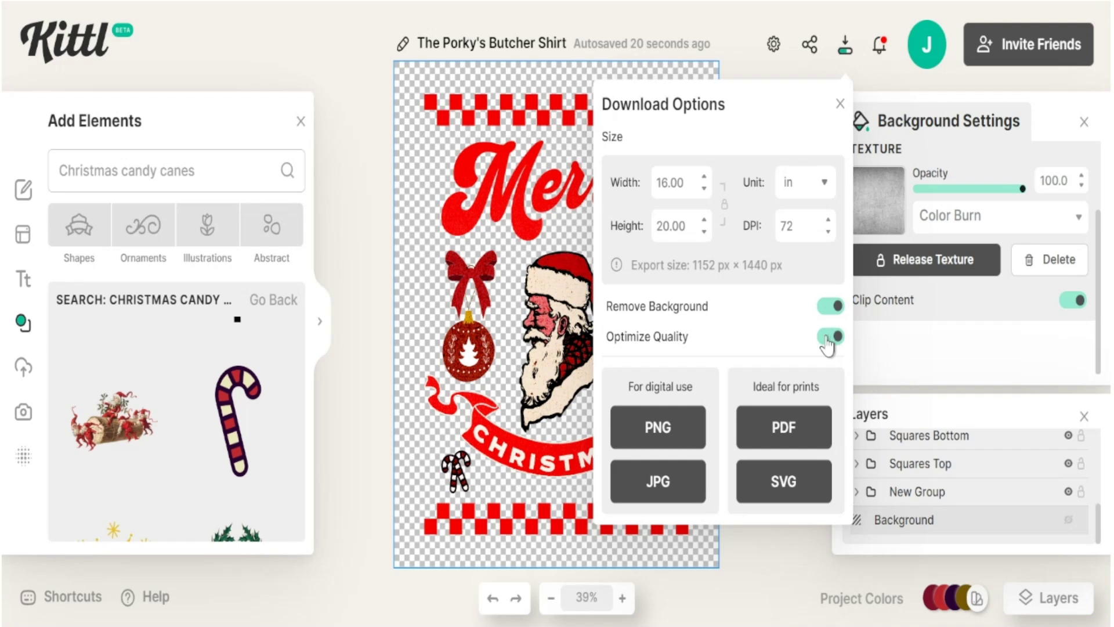
left_click(794, 490)
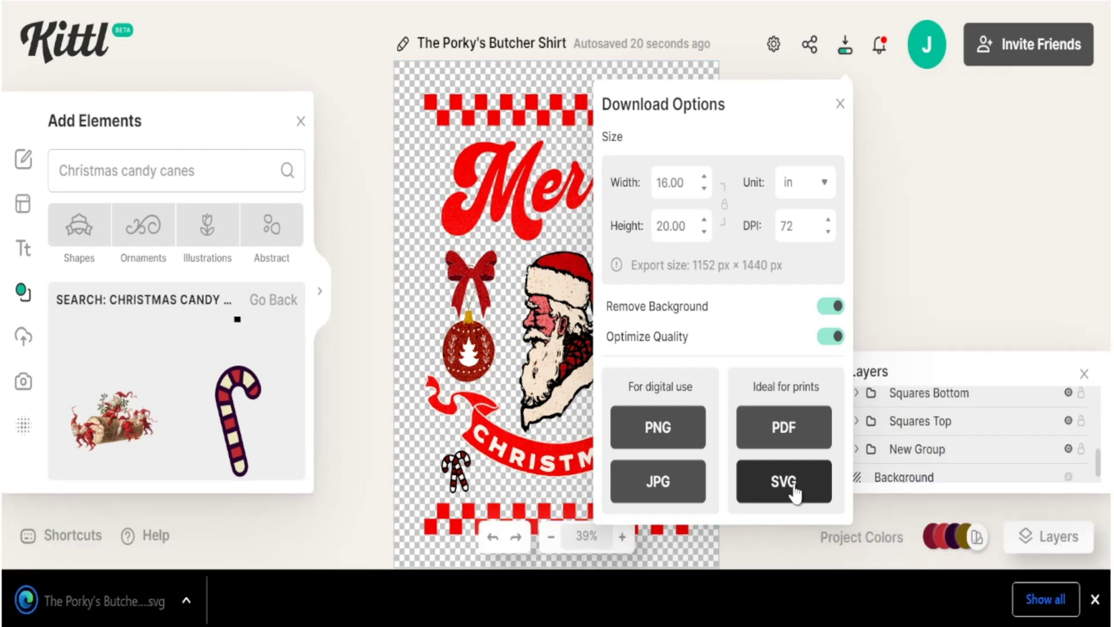
left_click(667, 435)
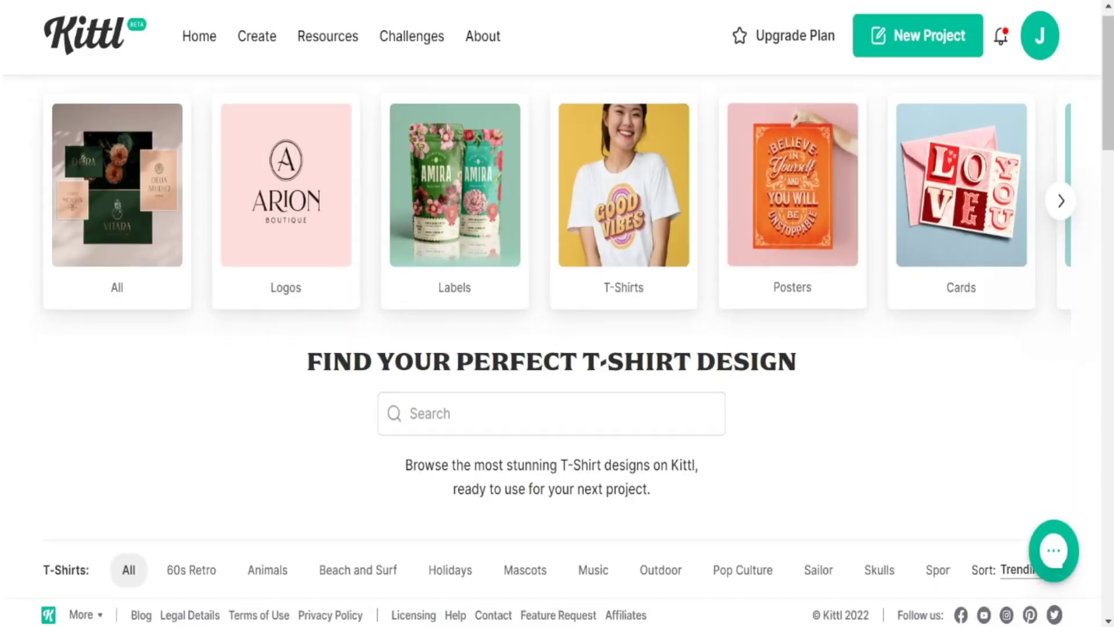
- Browse the gallery of ready-made T-shirt design templates
scroll(941, 261, "down", 9)
scroll(940, 262, "down", 10)
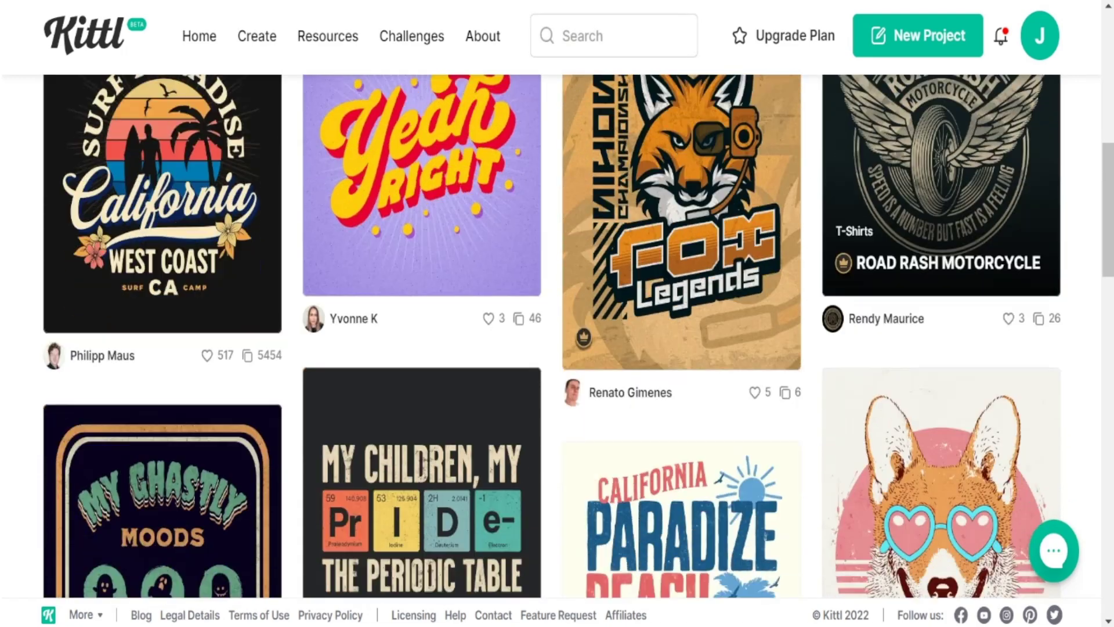
scroll(682, 348, "down", 4)
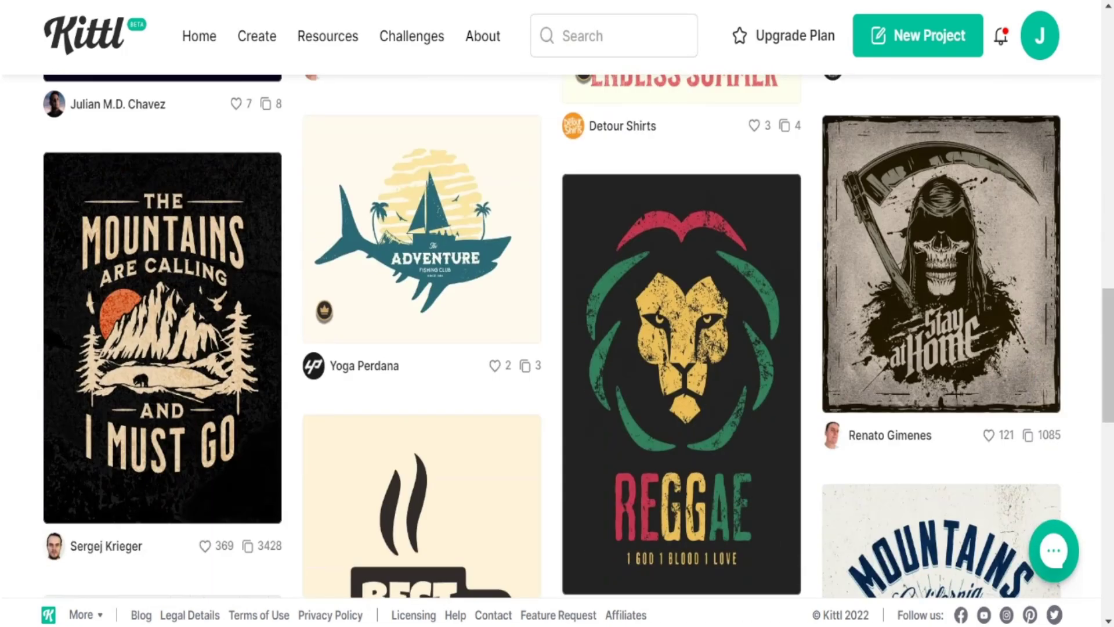
- Open the subscription plans page and review the prices and features of the Free, Pro, Expert and Business plans
left_click(645, 357)
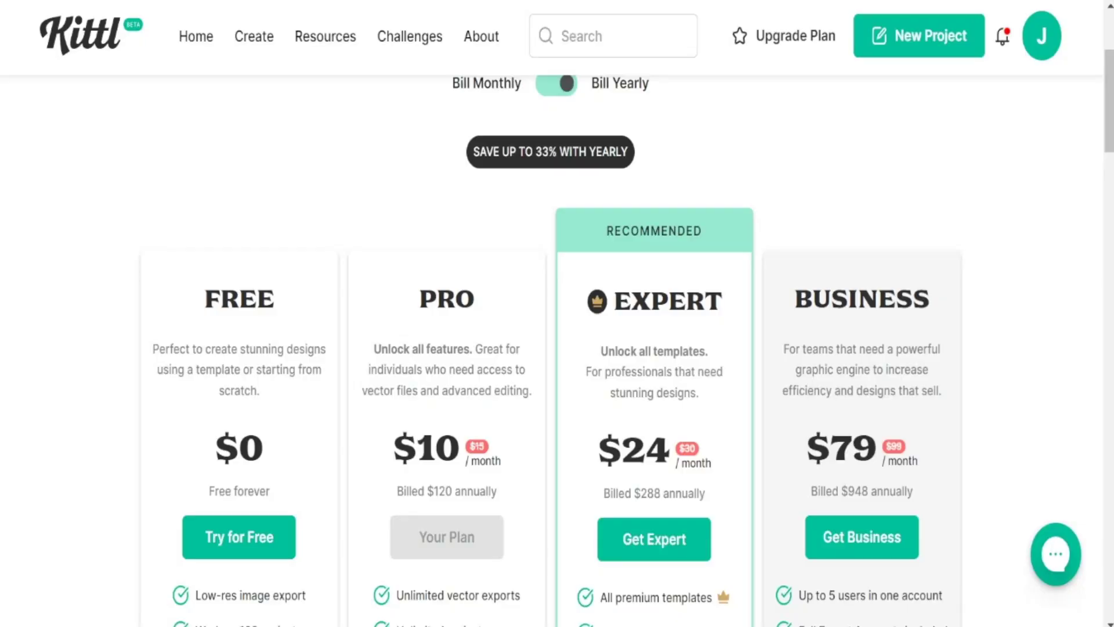
scroll(557, 348, "down", 3)
scroll(551, 349, "down", 1)
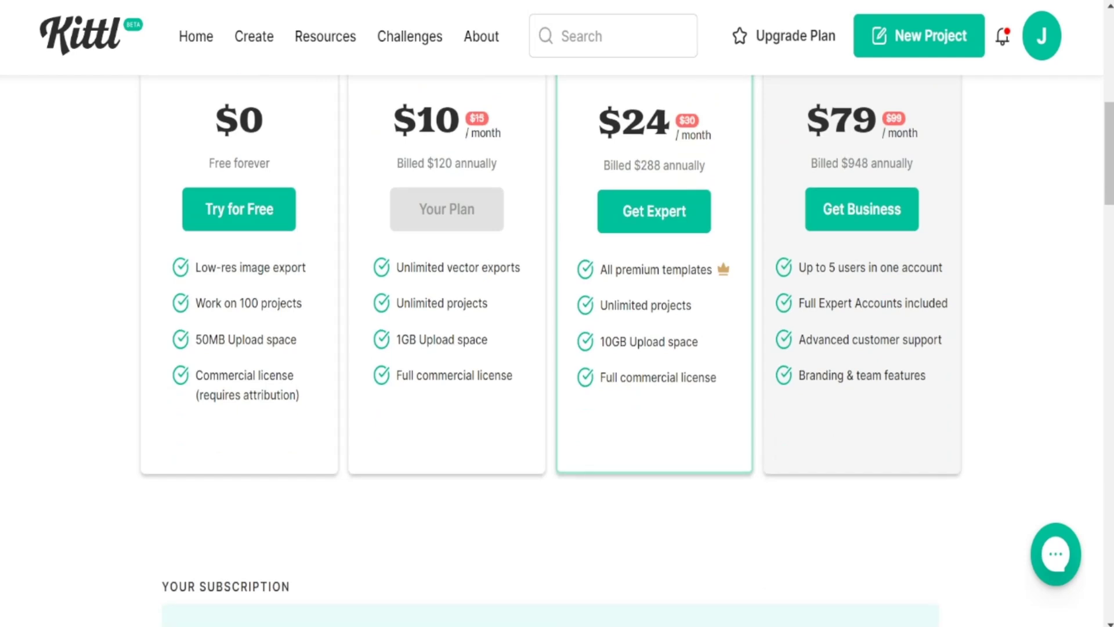
scroll(557, 348, "up", 6)
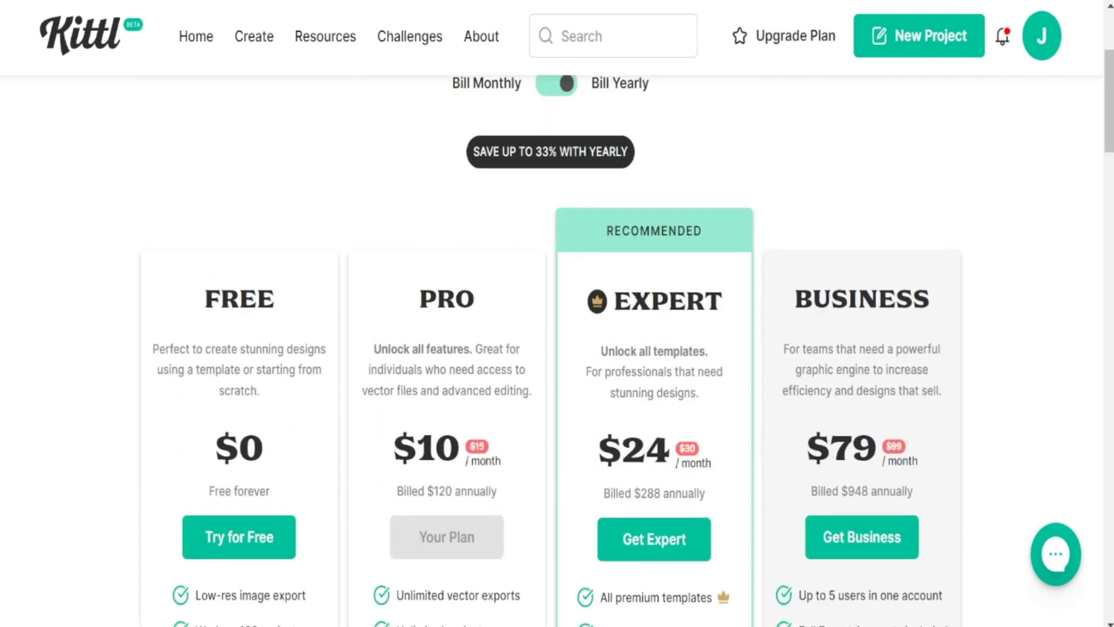